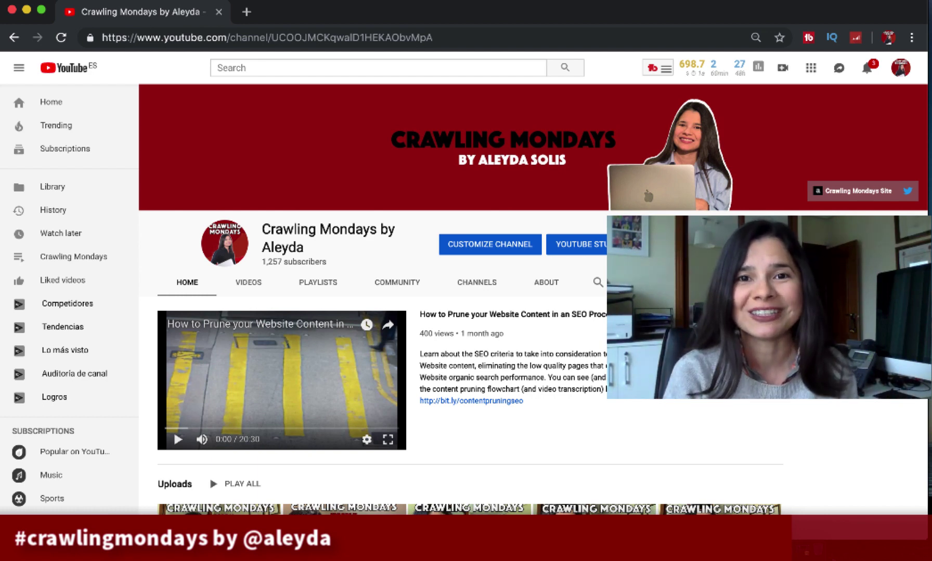
# - Switch to the Chrome window with Ahrefs Keywords Explorer set to YouTube and the United States
pyautogui.press('super+grave')
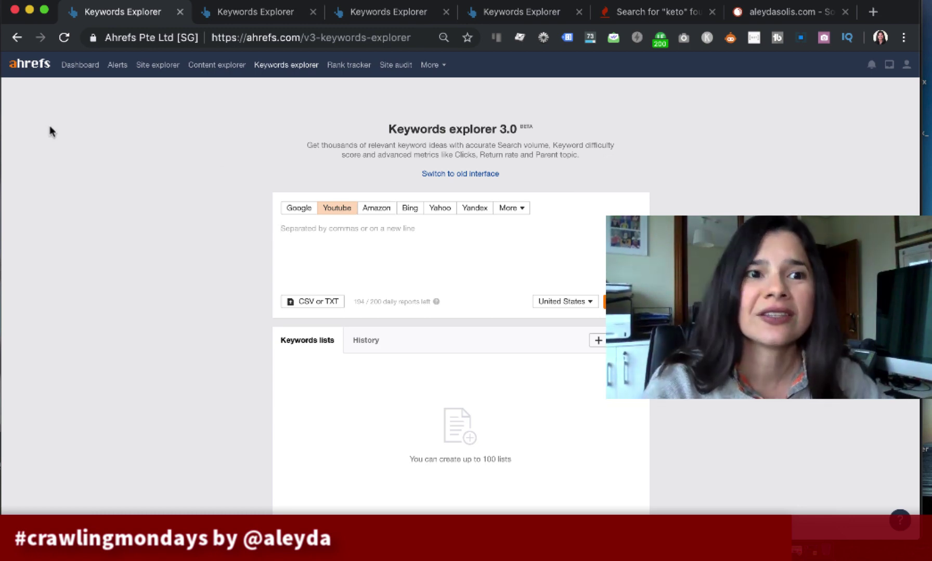
# - Search YouTube keywords for 'seo' in the United States and show All keyword ideas
pyautogui.write('seo')
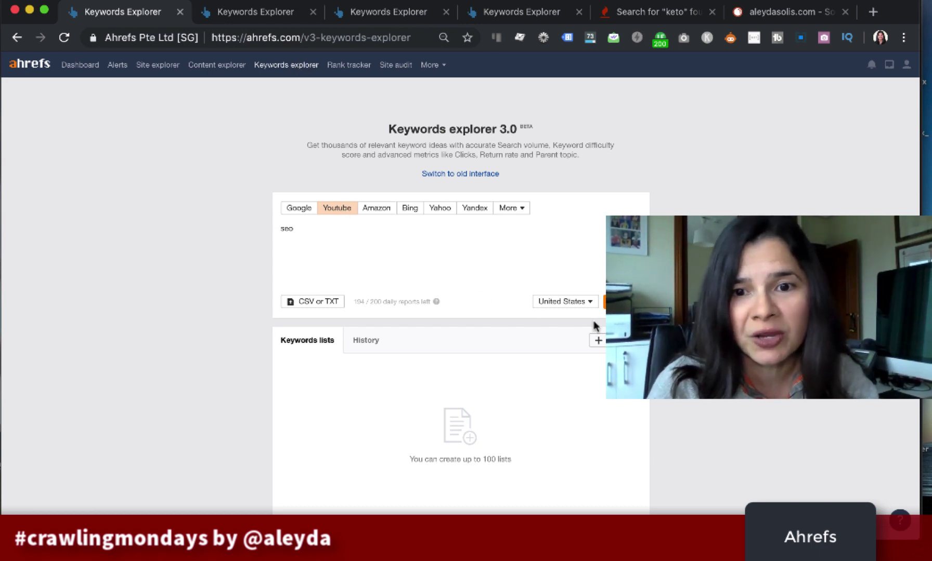
pyautogui.press('Return')
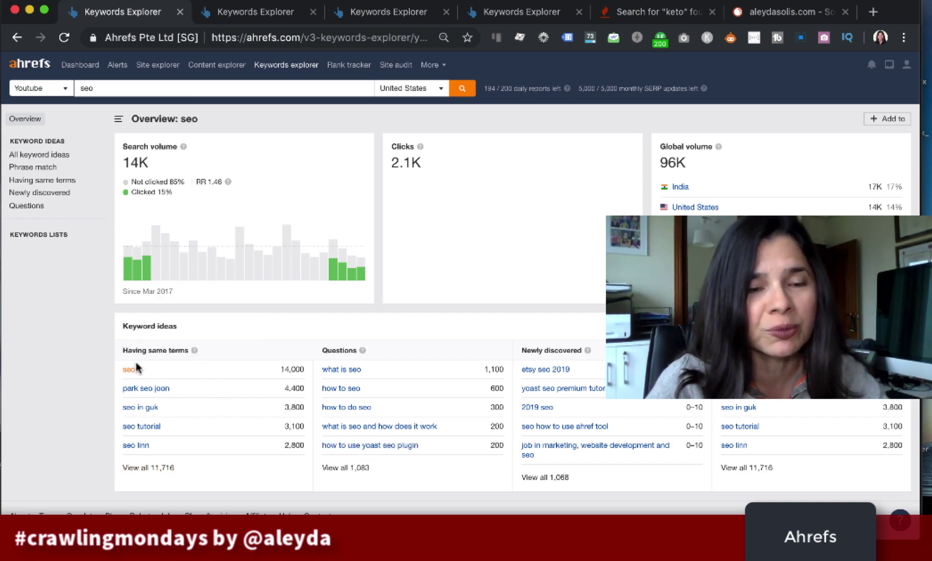
pyautogui.moveTo(135, 240)
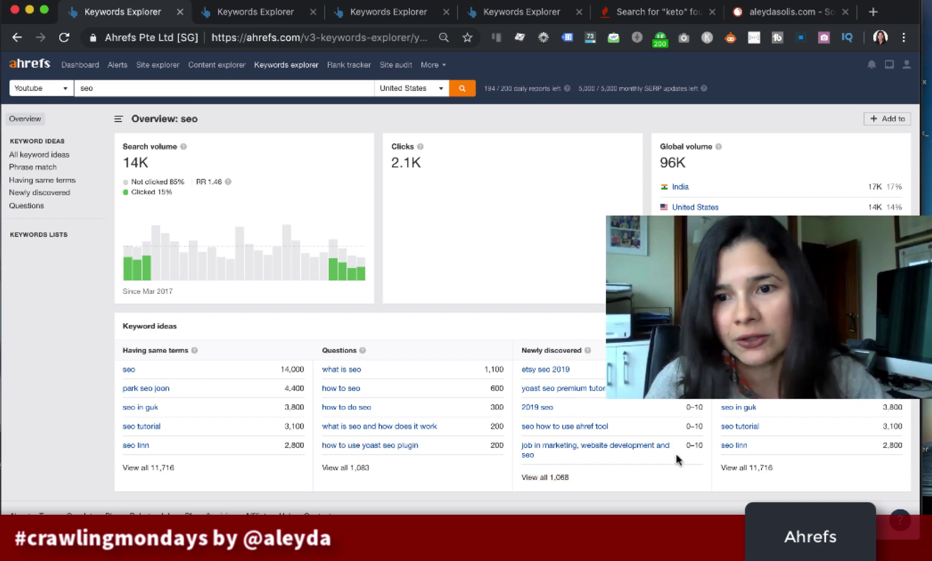
pyautogui.click(64, 155)
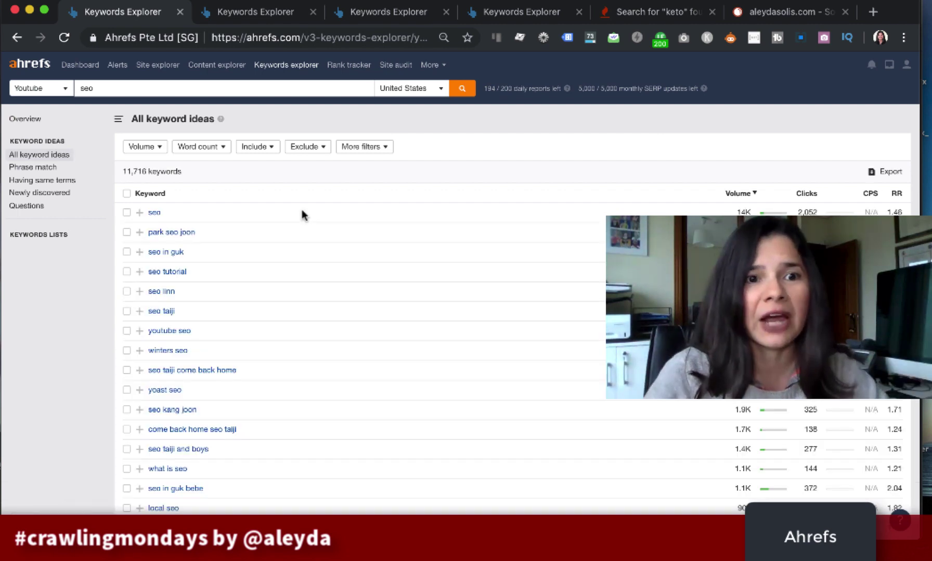
# - Scroll through the 11,716 seo keyword ideas, then move to the keto recipes results tab
pyautogui.scroll(-2, 196, 390)
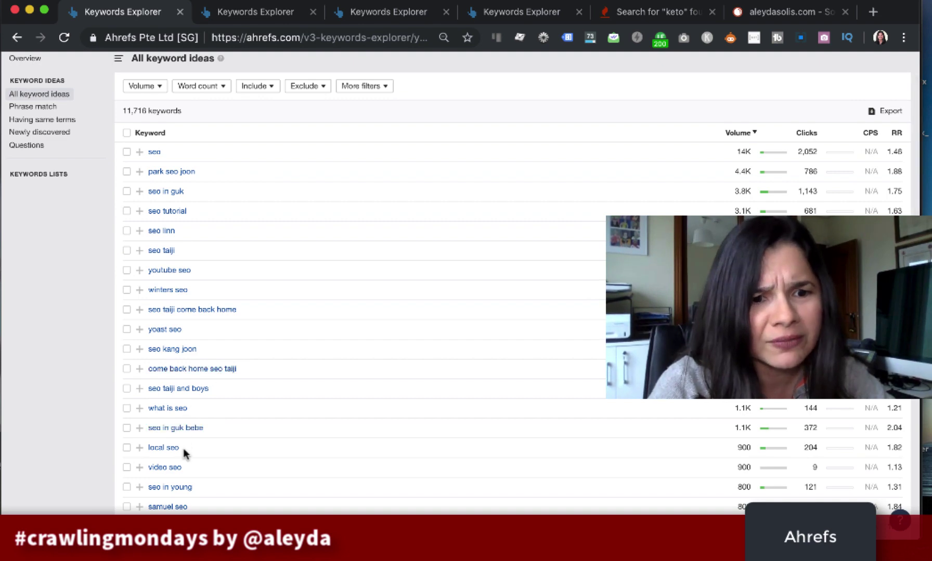
pyautogui.scroll(-3, 183, 448)
pyautogui.scroll(5, 189, 329)
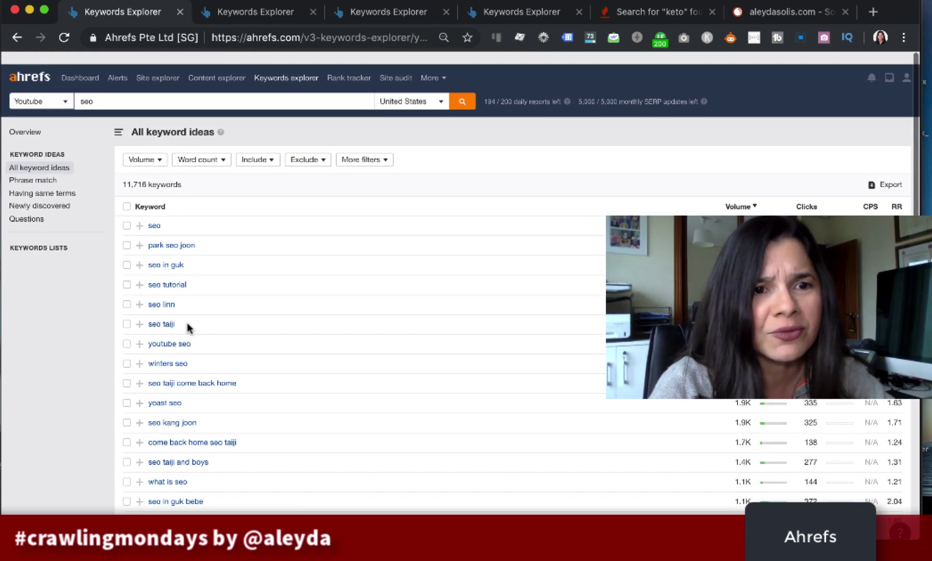
pyautogui.scroll(-10, 188, 329)
pyautogui.scroll(-1, 178, 468)
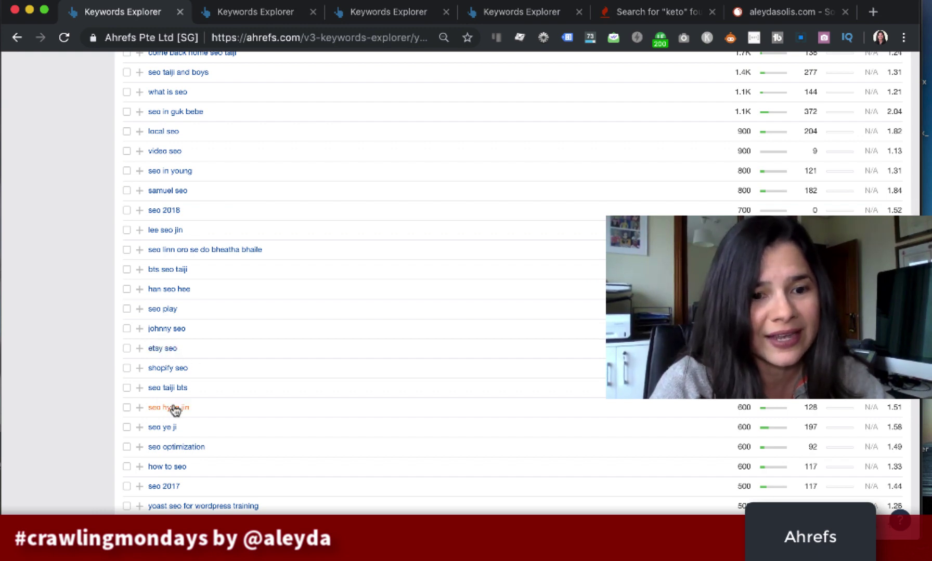
pyautogui.scroll(-6, 177, 410)
pyautogui.scroll(-2, 185, 393)
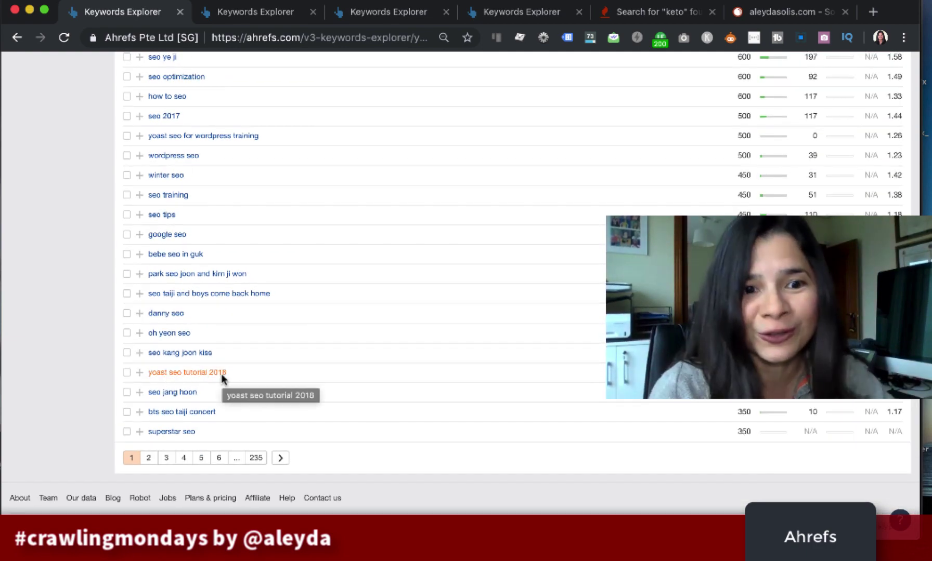
pyautogui.scroll(20, 249, 271)
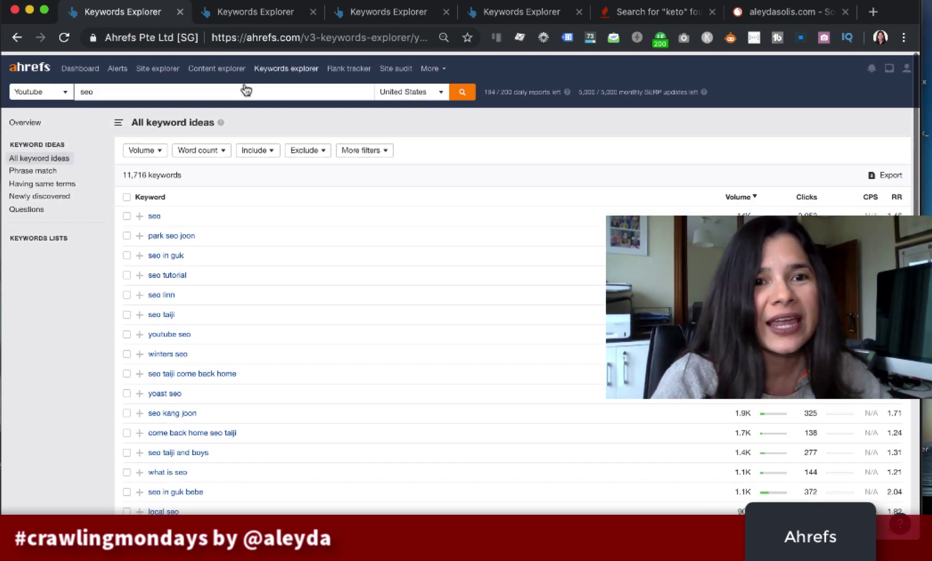
pyautogui.click(270, 19)
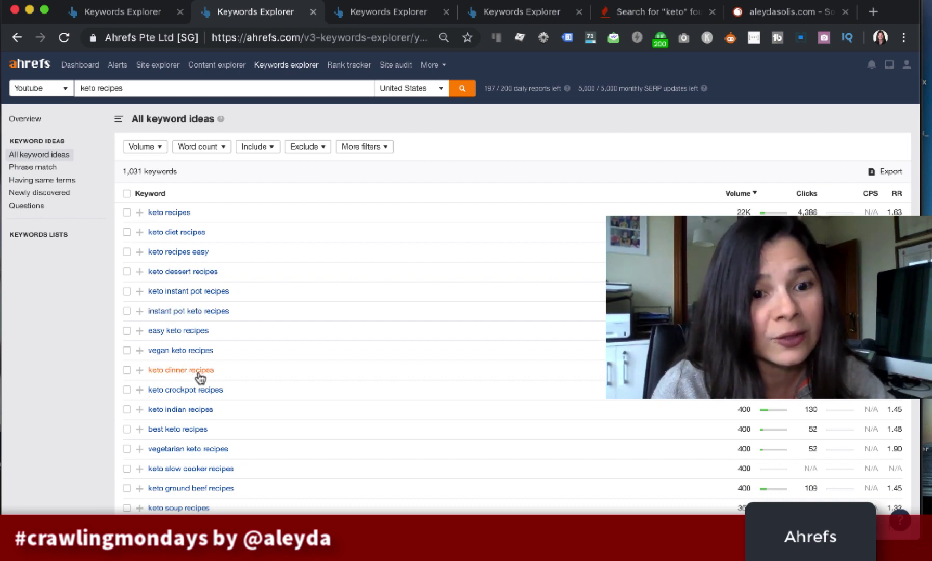
# - Scroll the 1,031 keto recipes ideas, covering 'keto recipes easy' through 'keto soup recipes'
pyautogui.scroll(-3, 182, 453)
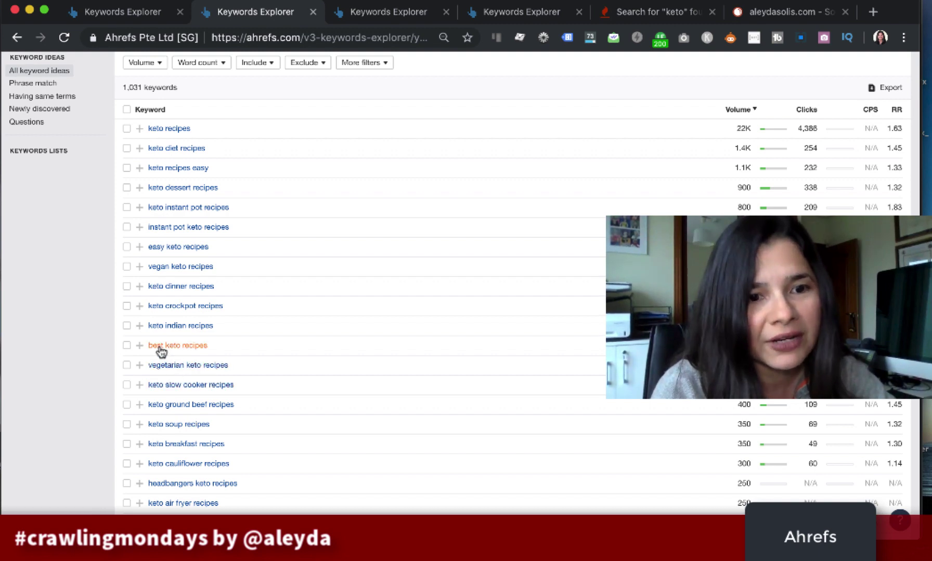
pyautogui.scroll(-4, 193, 448)
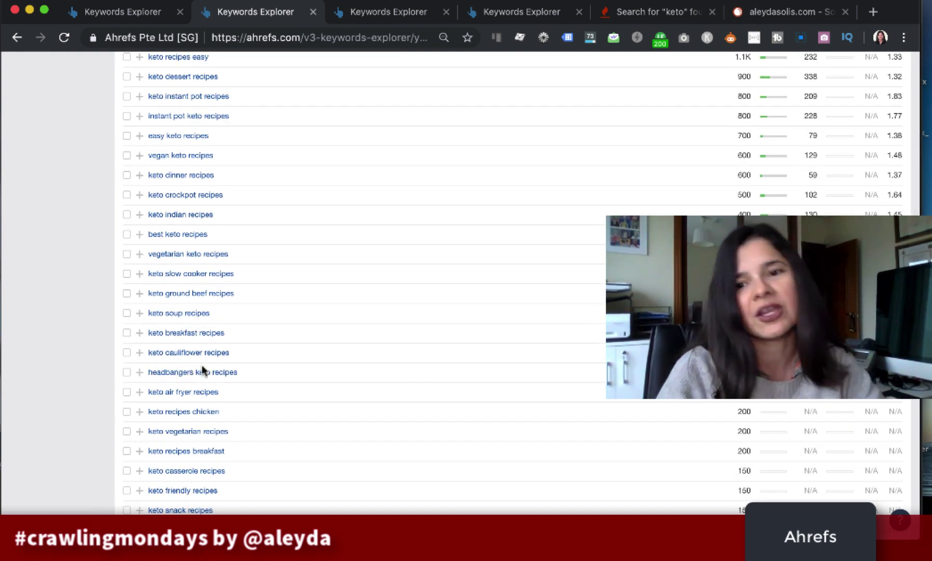
pyautogui.scroll(7, 203, 371)
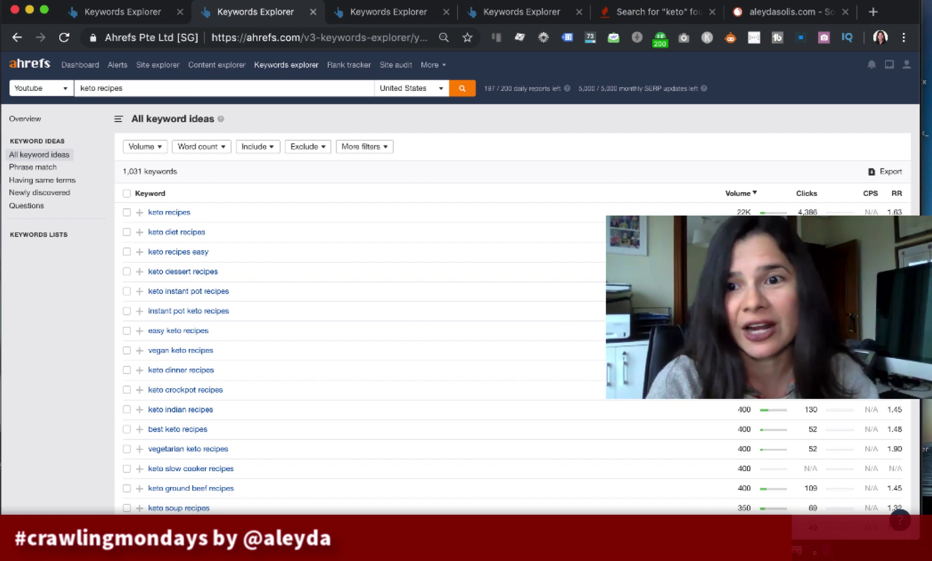
pyautogui.moveTo(746, 196)
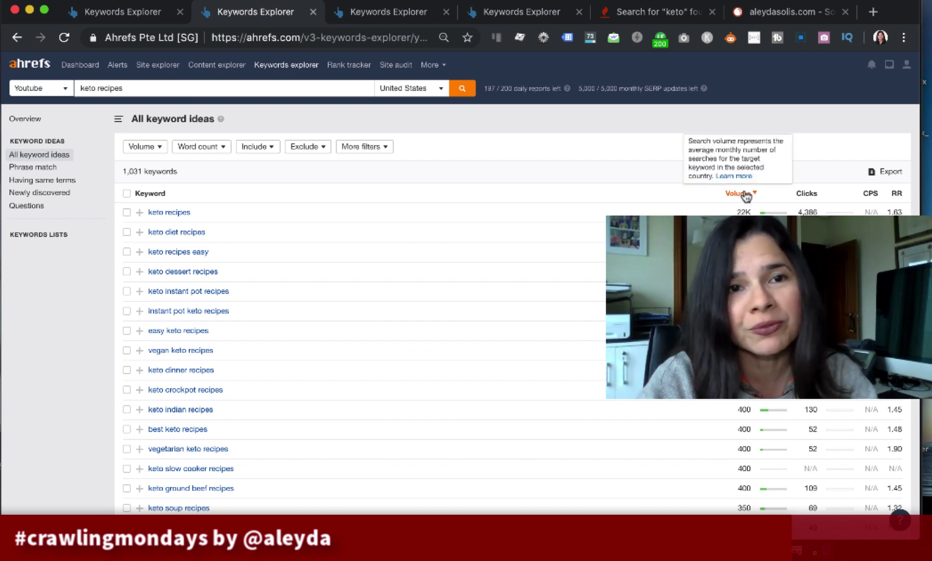
# - Browse Keywordtool.io's 604 keto keywords under Questions, Prepositions and Hashtags, then back to Suggestions
pyautogui.click(617, 15)
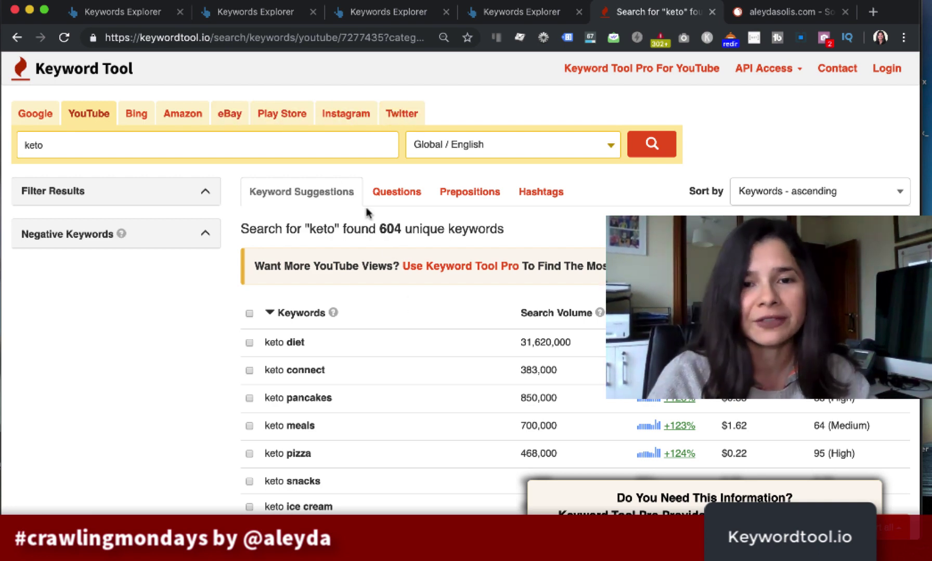
pyautogui.click(391, 192)
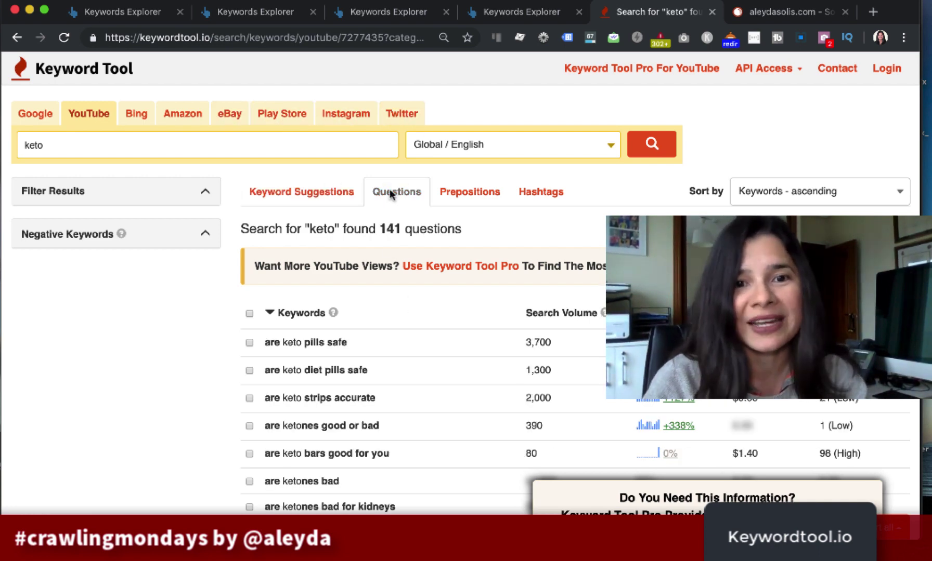
pyautogui.click(321, 201)
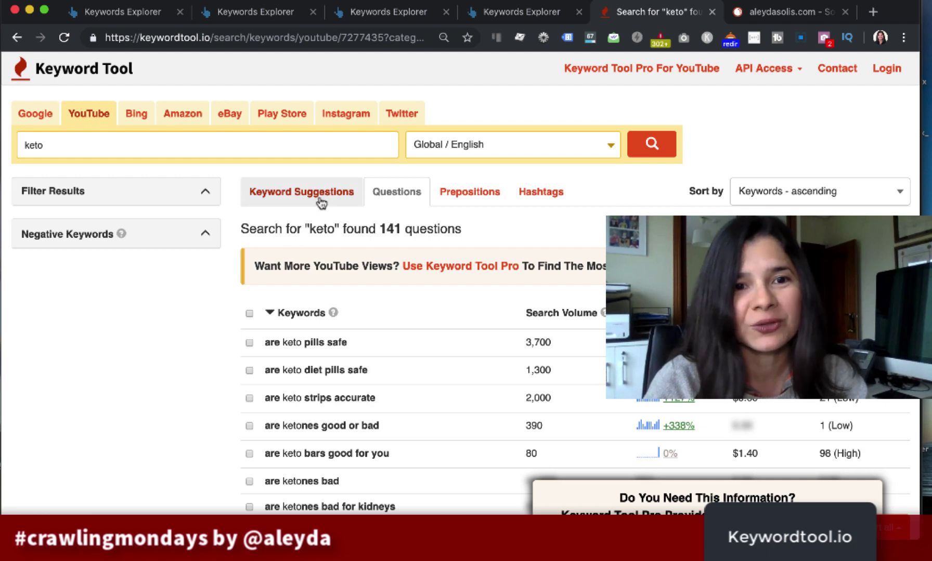
pyautogui.click(403, 201)
pyautogui.click(473, 201)
pyautogui.click(546, 197)
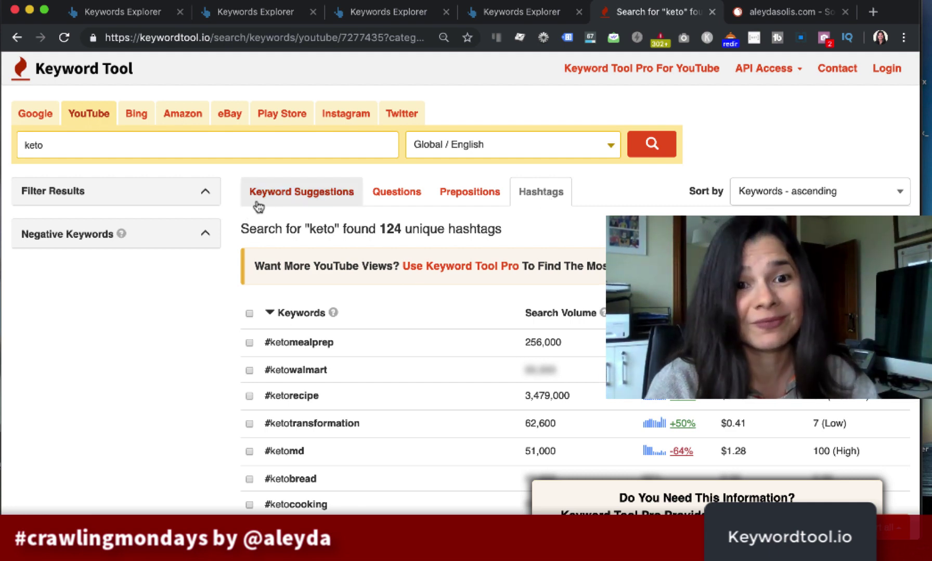
pyautogui.click(291, 198)
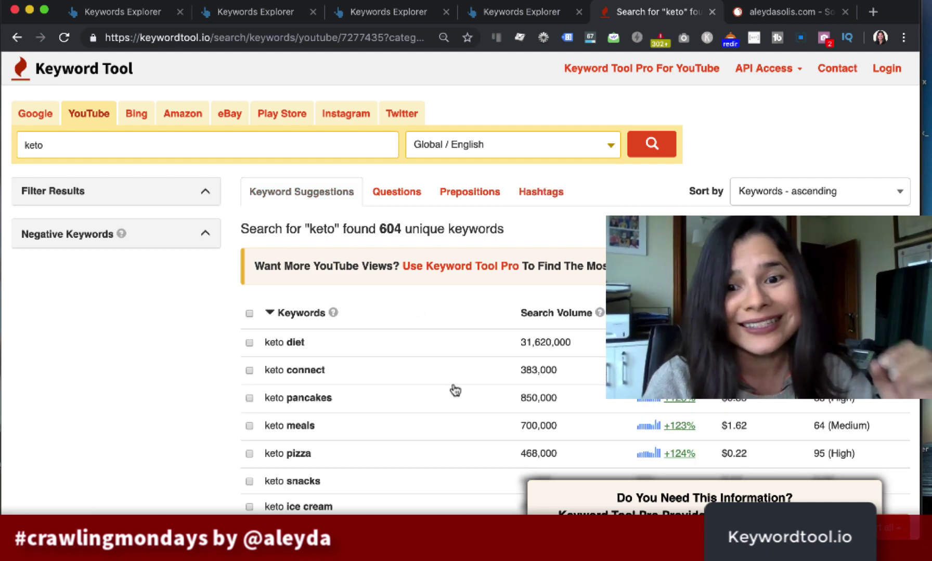
pyautogui.scroll(-3, 453, 389)
pyautogui.scroll(3, 494, 255)
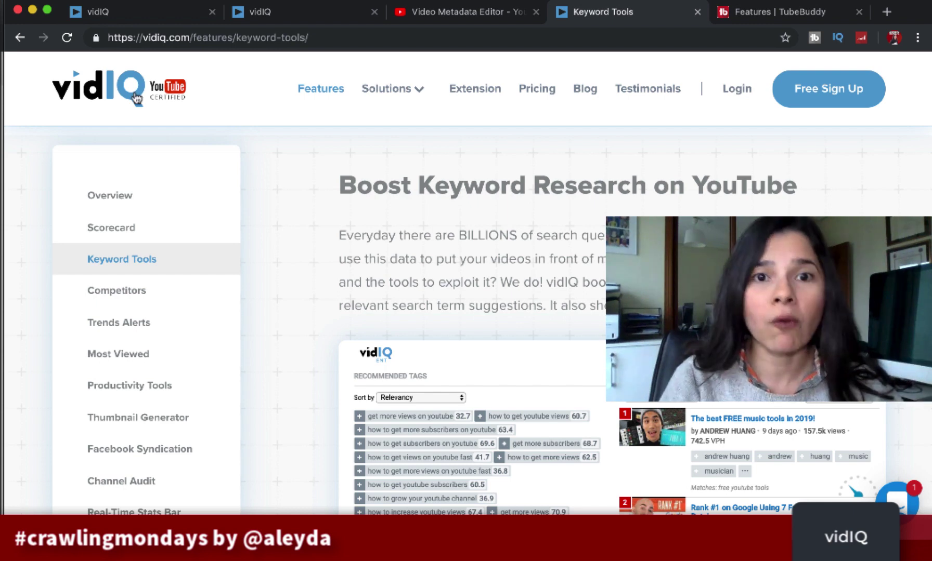
# - Glance at the TubeBuddy and vidIQ feature pages, then show vidIQ's 287 seo keyword results
pyautogui.click(768, 11)
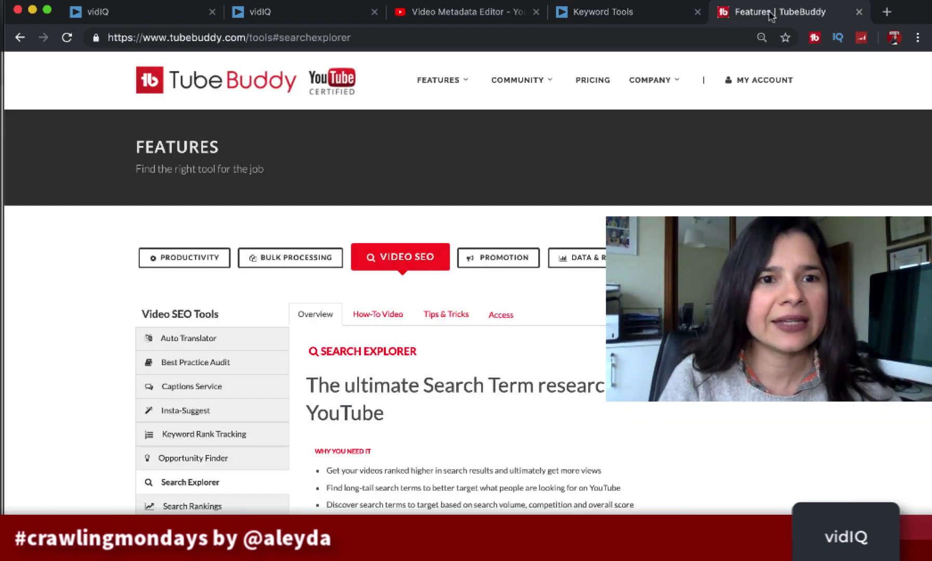
pyautogui.click(636, 16)
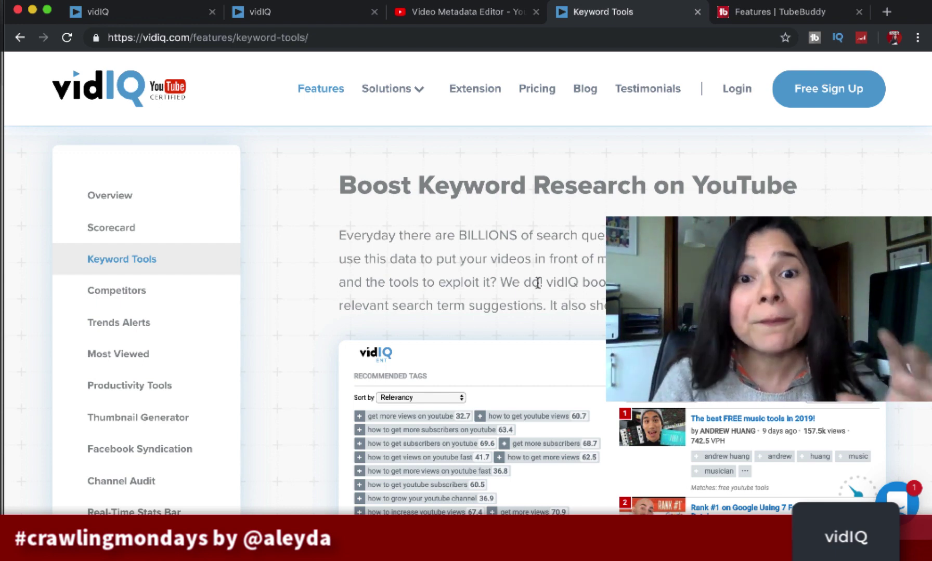
pyautogui.scroll(-3, 537, 283)
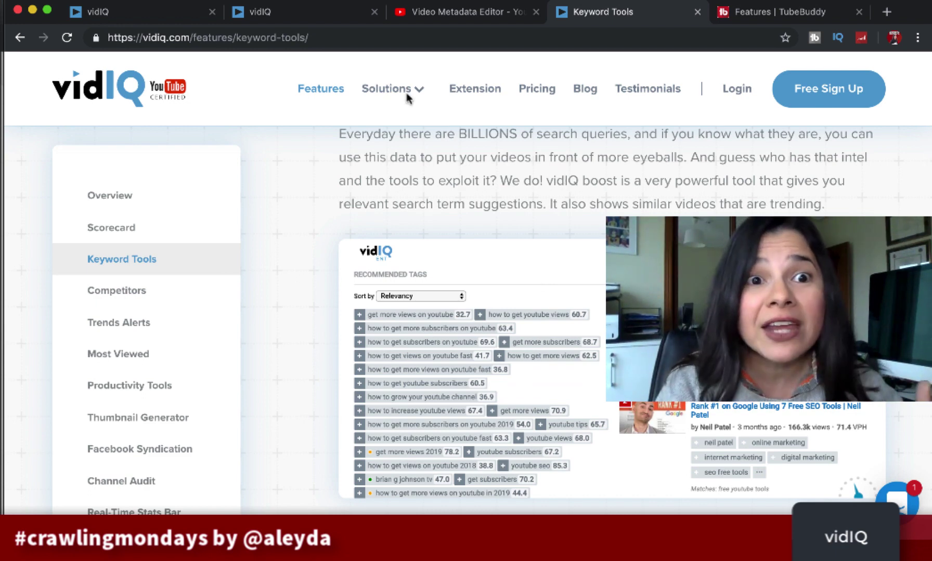
pyautogui.click(141, 14)
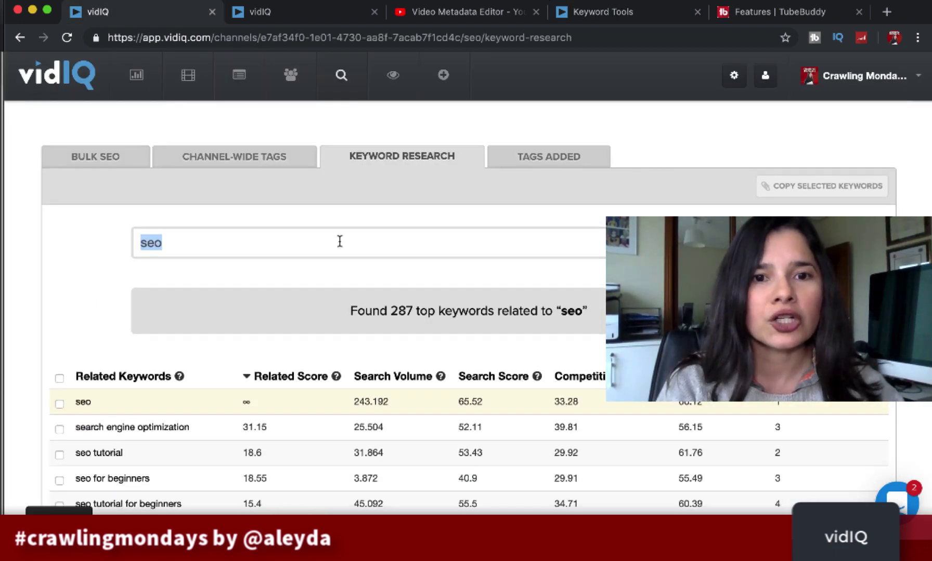
# - Scroll the seo keyword list, then review vidIQ's 252 keywords related to 'digital nomads'
pyautogui.scroll(-2, 339, 244)
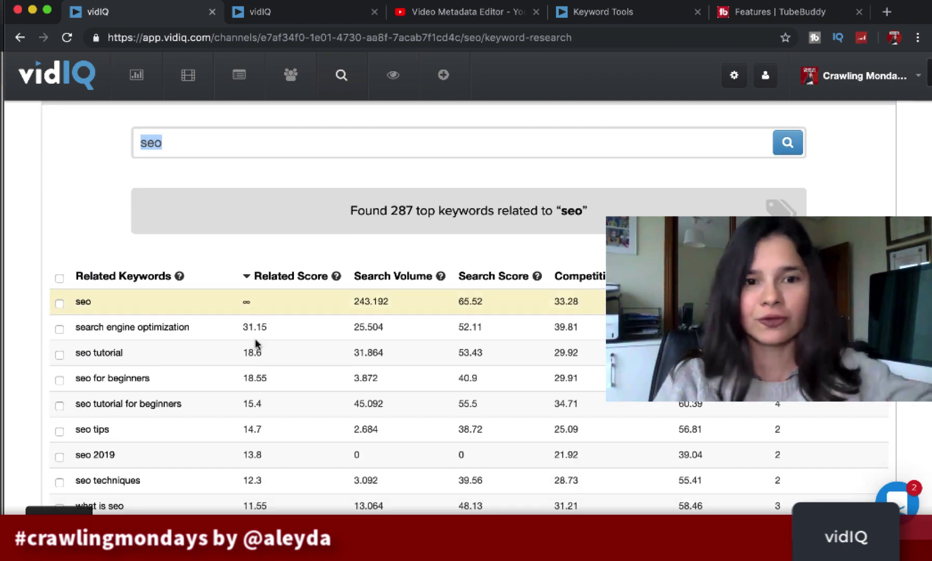
pyautogui.scroll(-3, 255, 344)
pyautogui.scroll(3, 255, 342)
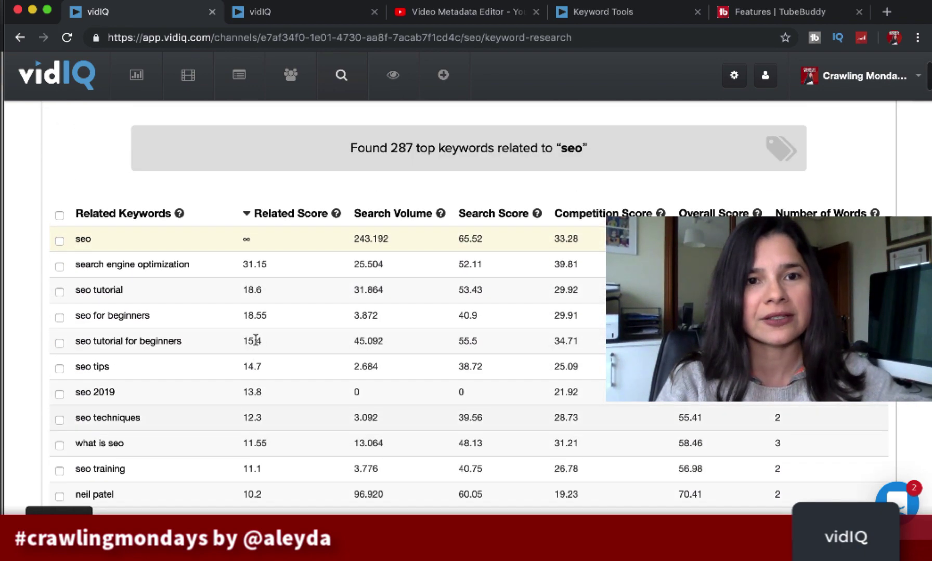
pyautogui.scroll(2, 269, 198)
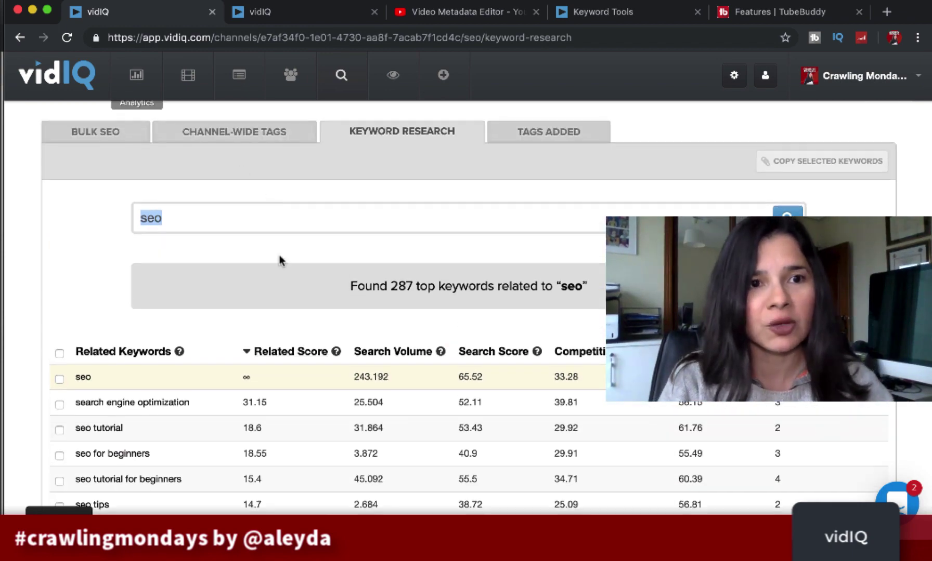
pyautogui.scroll(-3, 278, 258)
pyautogui.scroll(4, 279, 258)
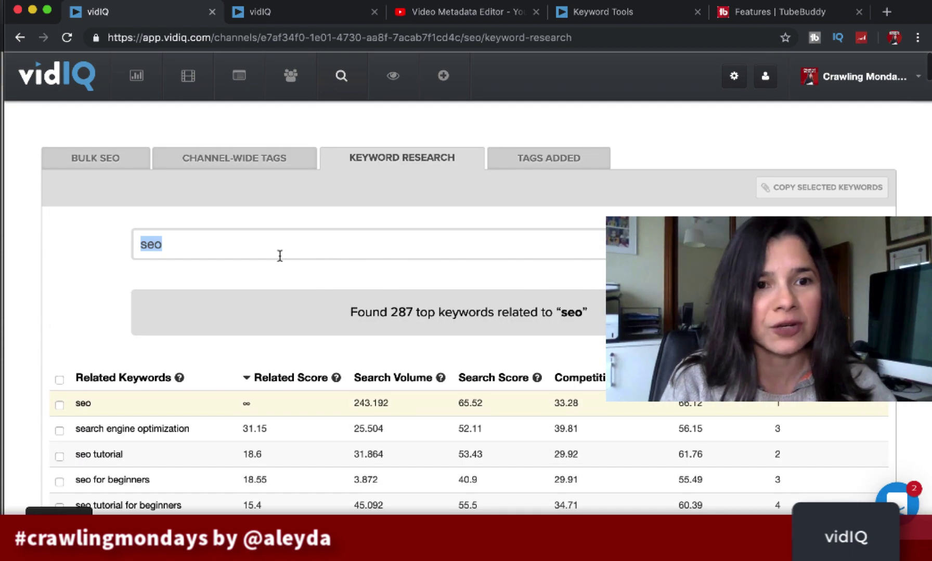
pyautogui.click(334, 13)
pyautogui.moveTo(263, 241); pyautogui.dragTo(102, 245)
pyautogui.scroll(-3, 102, 245)
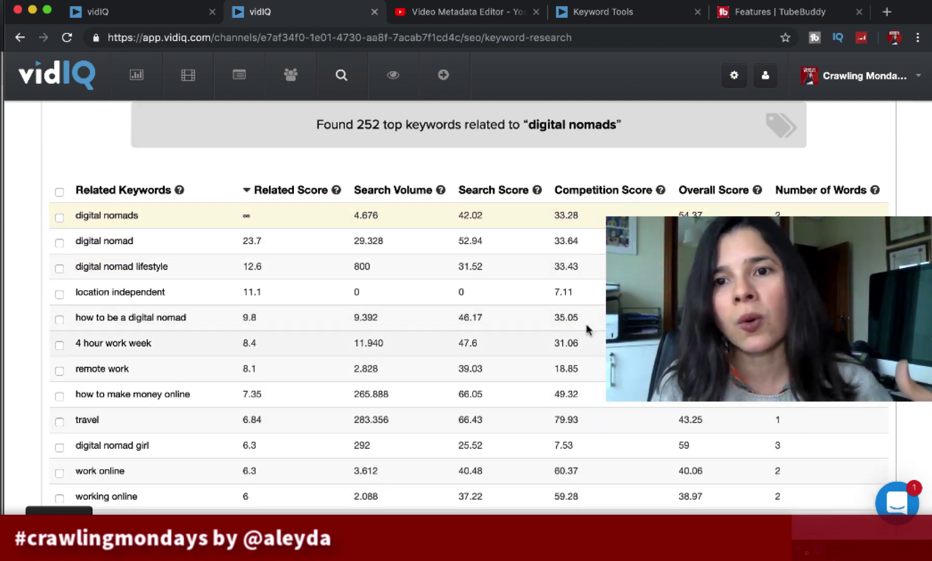
pyautogui.scroll(4, 589, 395)
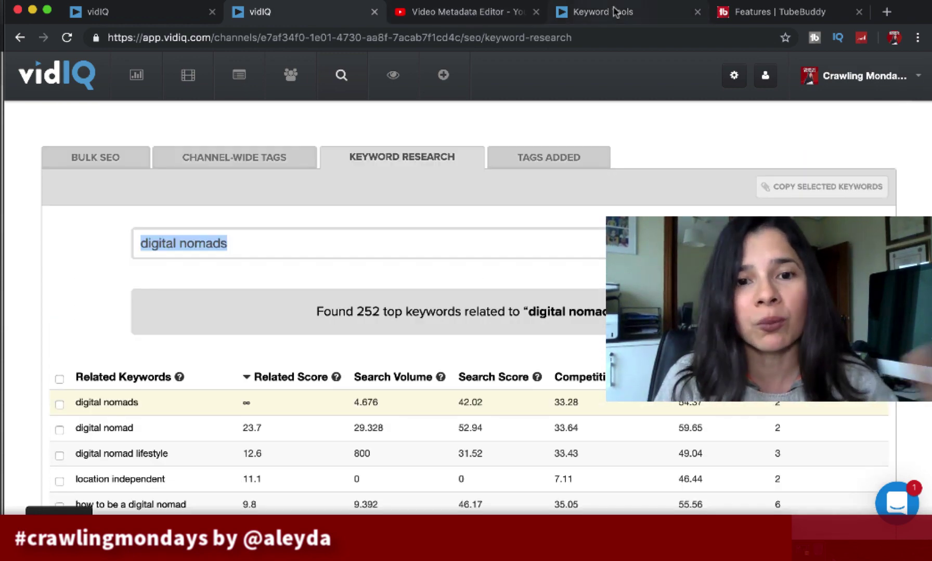
# - Visit vidIQ Keyword Tools and TubeBuddy Search Explorer pages, then go to the Video Metadata Editor
pyautogui.click(592, 11)
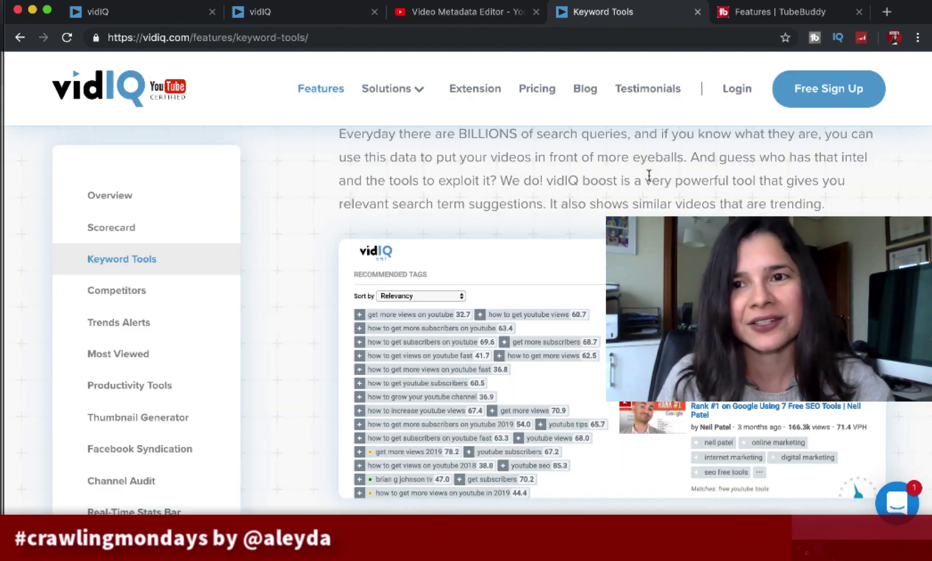
pyautogui.click(764, 11)
pyautogui.scroll(-9, 579, 310)
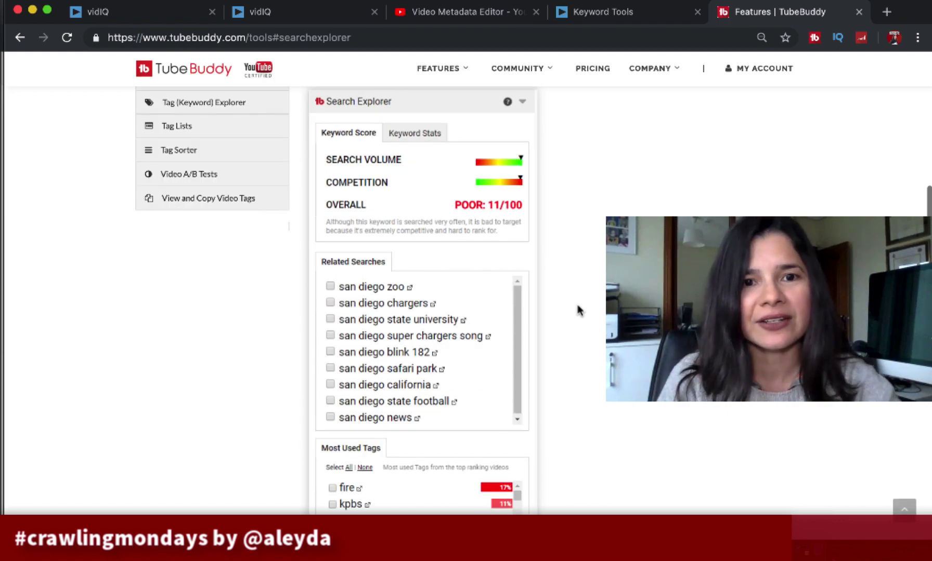
pyautogui.click(441, 11)
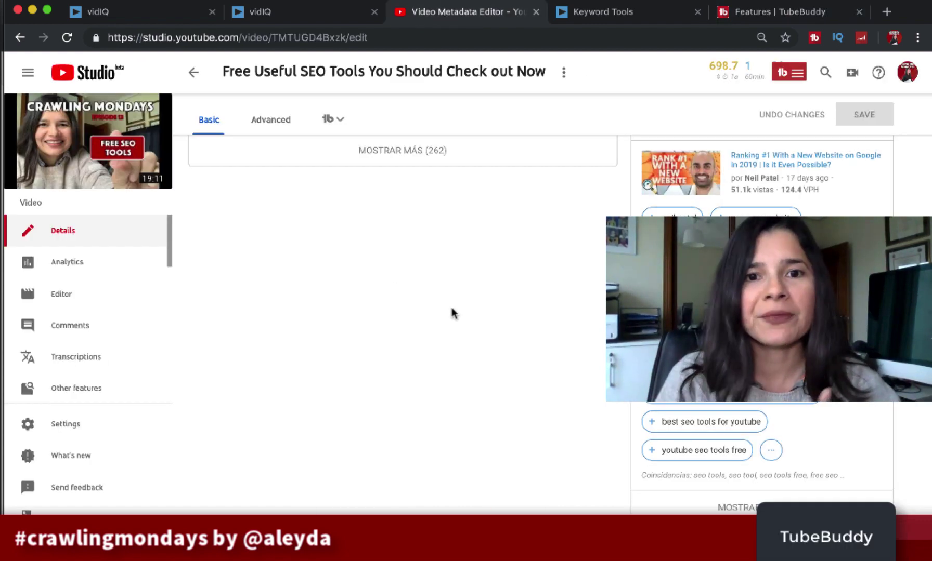
# - Scroll the video details past Tags to Tag Tools and launch TubeBuddy's Keyword Explorer
pyautogui.scroll(15, 451, 313)
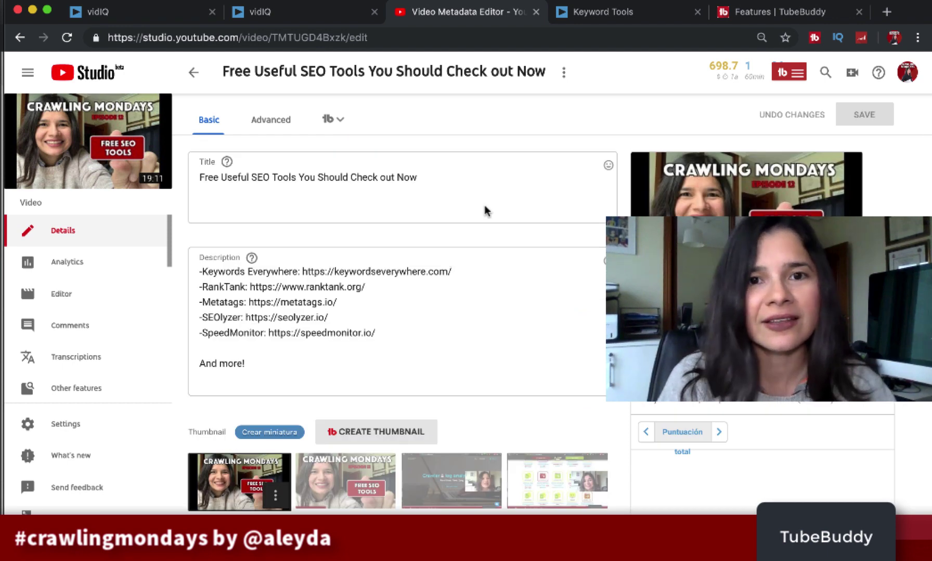
pyautogui.scroll(-3, 488, 208)
pyautogui.scroll(-3, 434, 410)
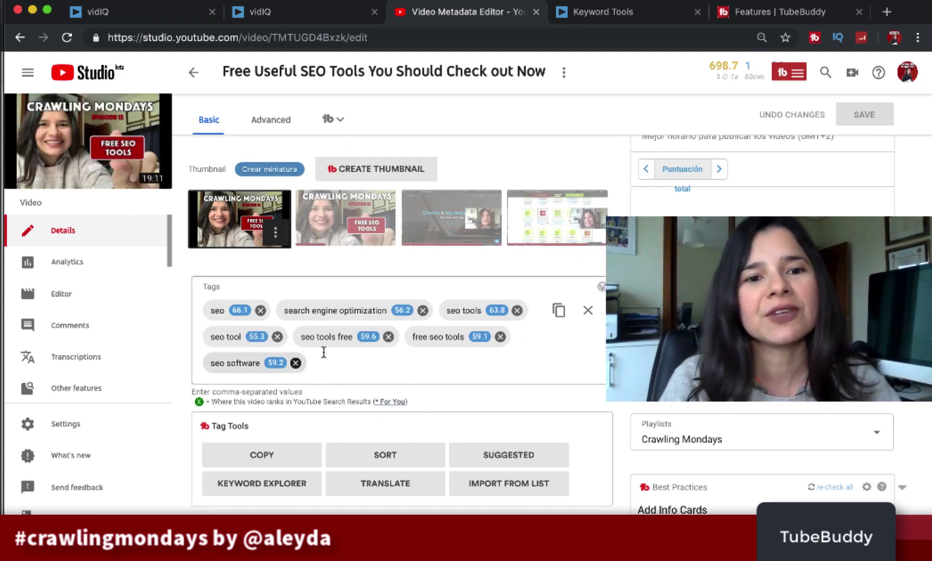
pyautogui.scroll(-3, 460, 390)
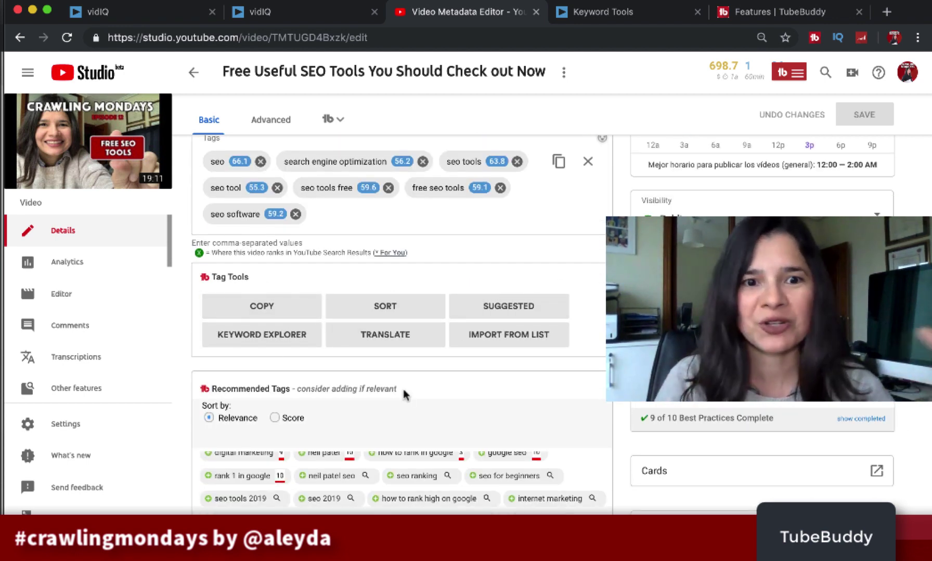
pyautogui.scroll(-2, 403, 390)
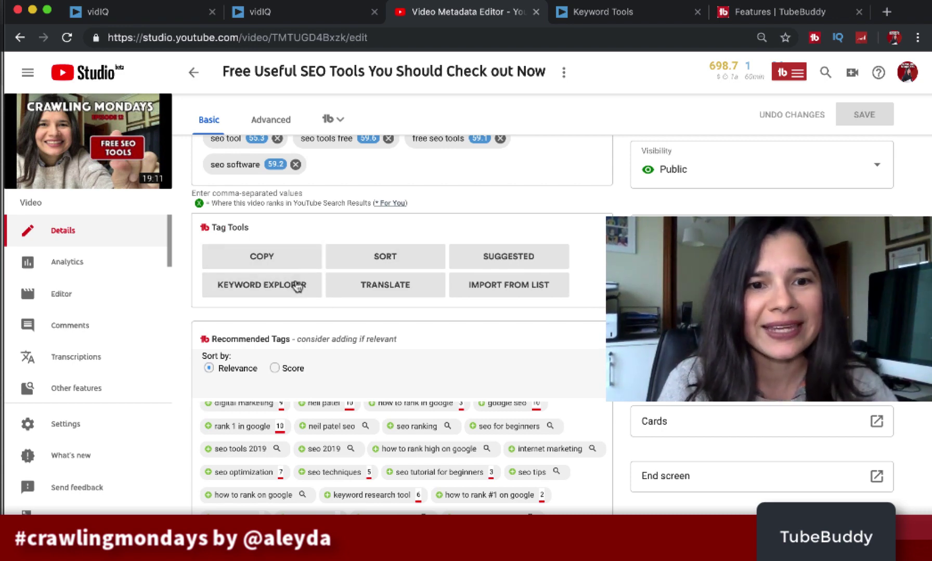
pyautogui.click(280, 293)
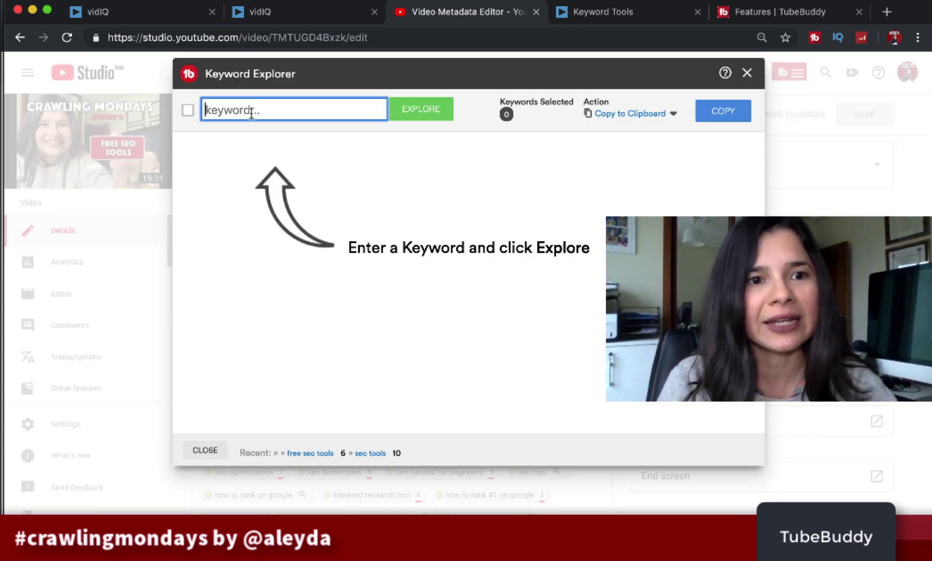
# - Explore the keyword 'free seo tools' in TubeBuddy and view its Results tab
pyautogui.write('free seo t')
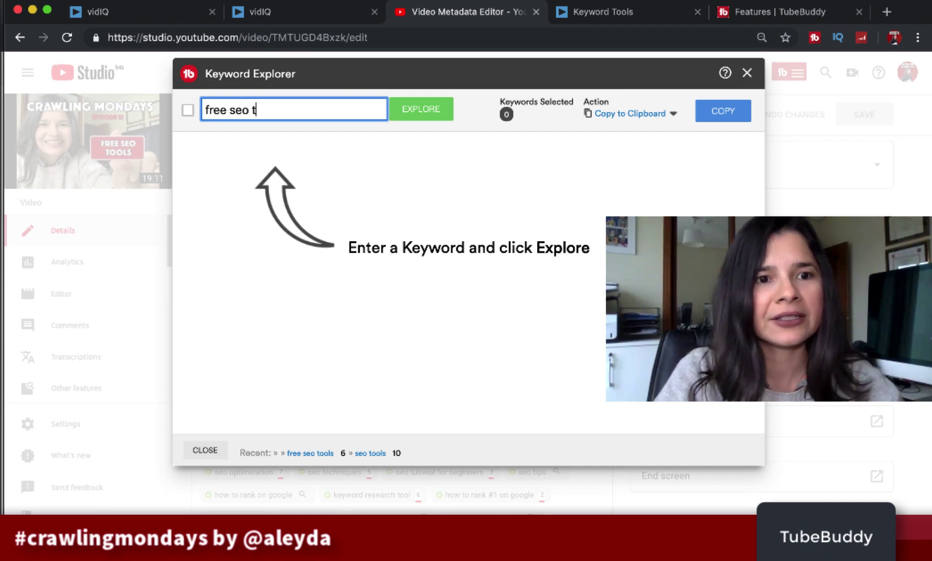
pyautogui.write('ools')
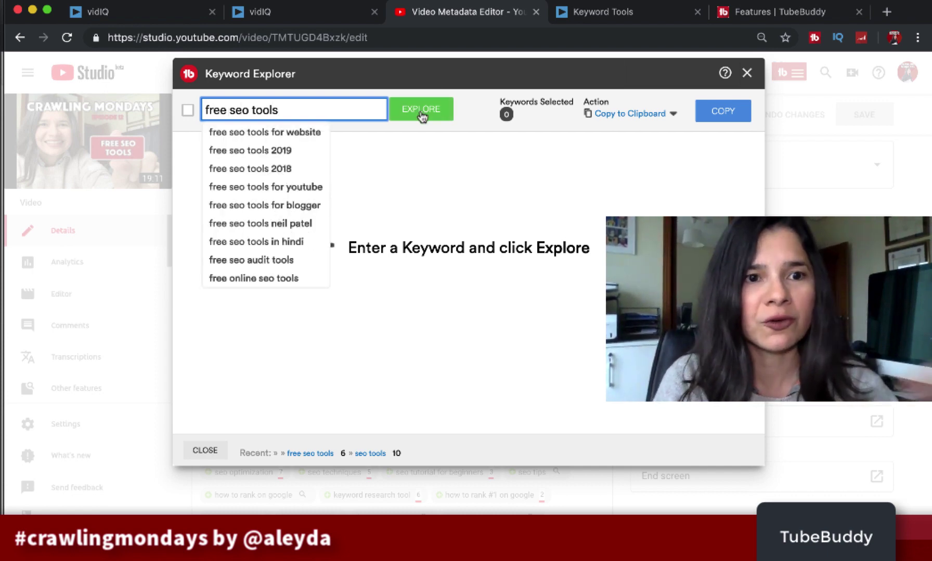
pyautogui.click(421, 111)
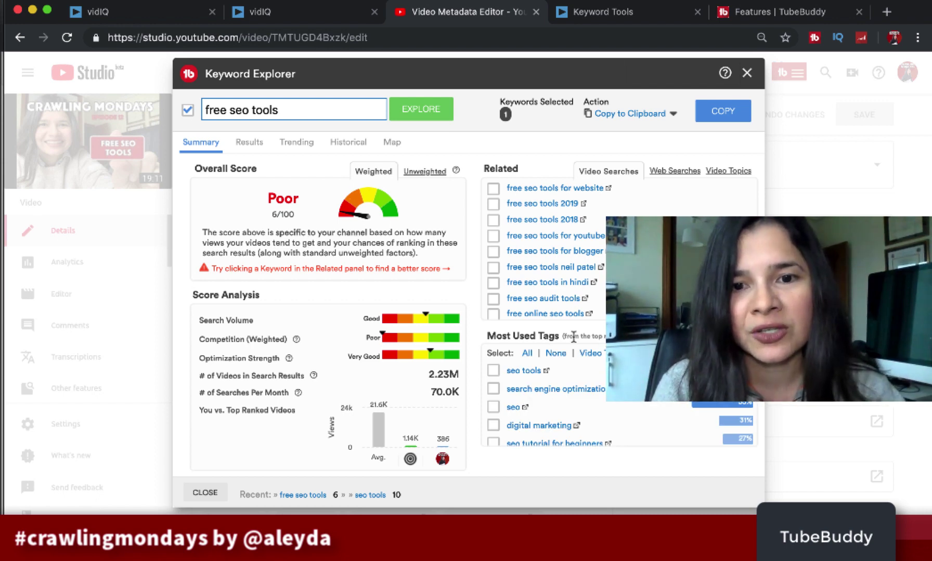
pyautogui.click(247, 148)
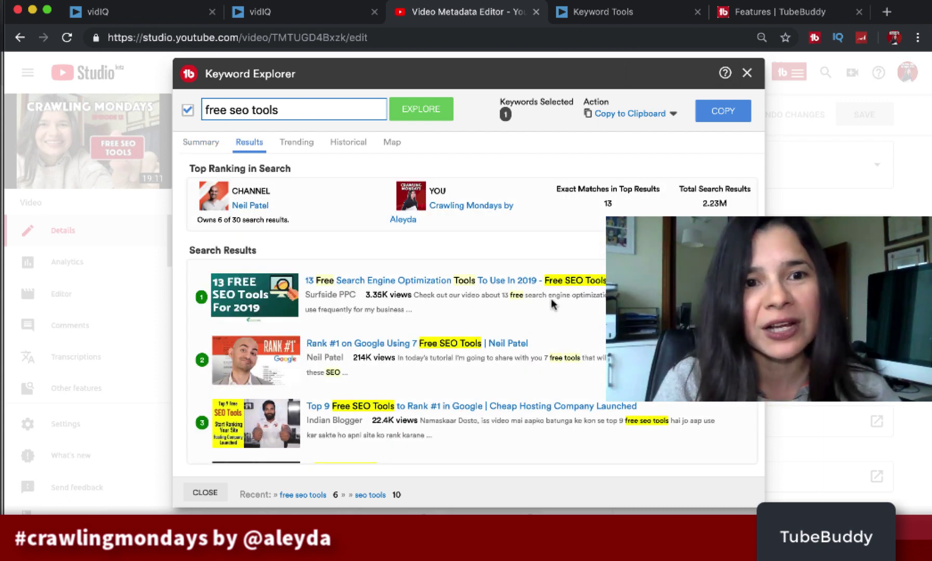
# - Scroll the top results (13 exact matches, 2.23M total), then return to the Summary scores
pyautogui.scroll(-1, 411, 357)
pyautogui.scroll(1, 410, 358)
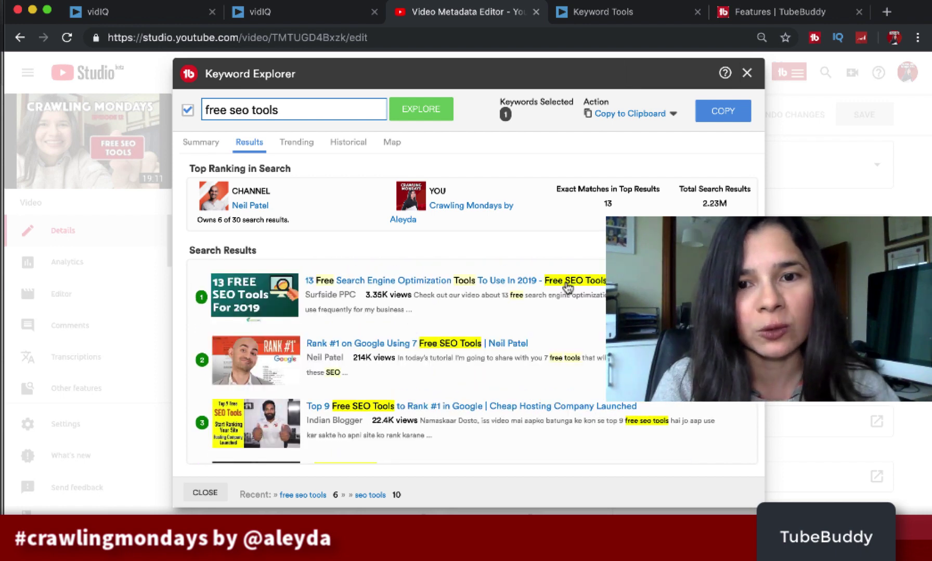
pyautogui.scroll(-1, 456, 364)
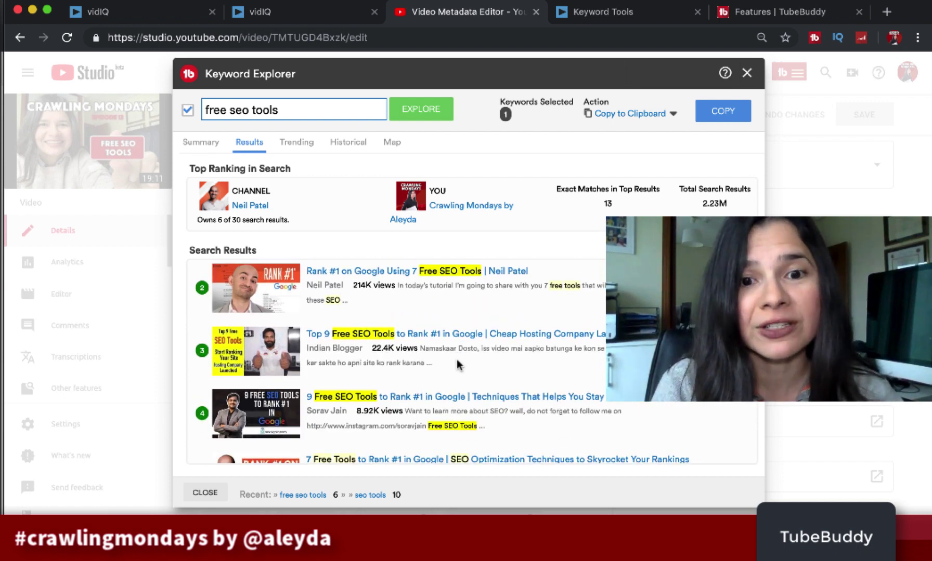
pyautogui.scroll(-1, 379, 414)
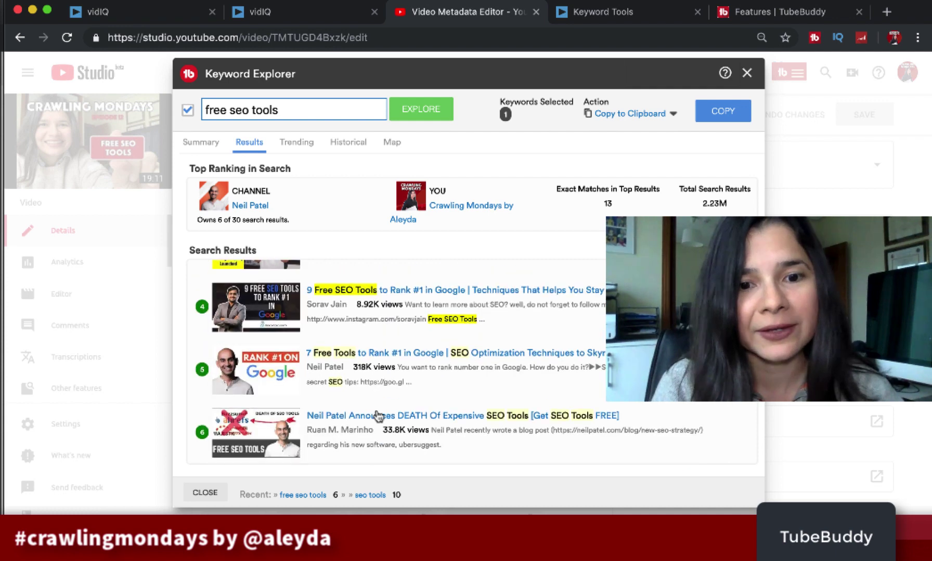
pyautogui.scroll(-3, 453, 328)
pyautogui.scroll(6, 444, 330)
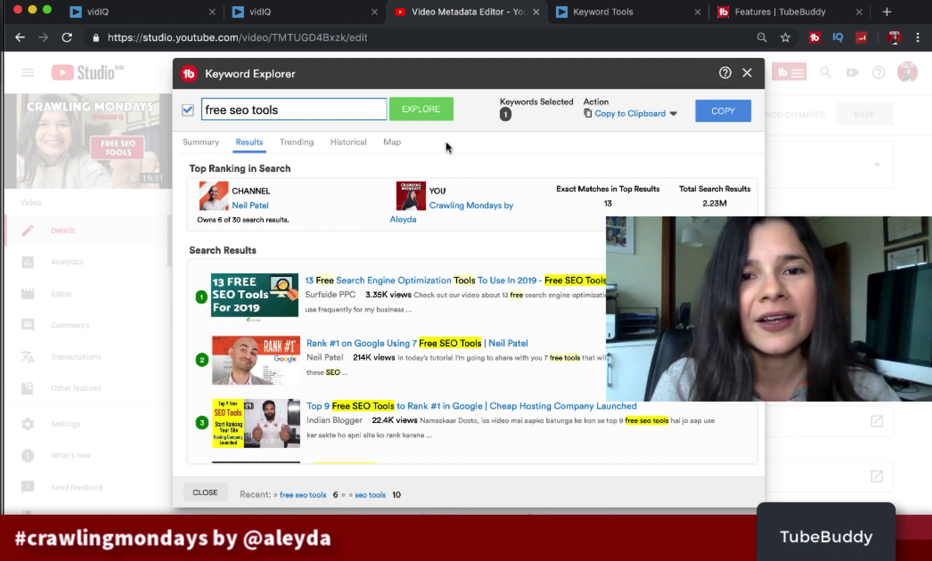
pyautogui.click(200, 142)
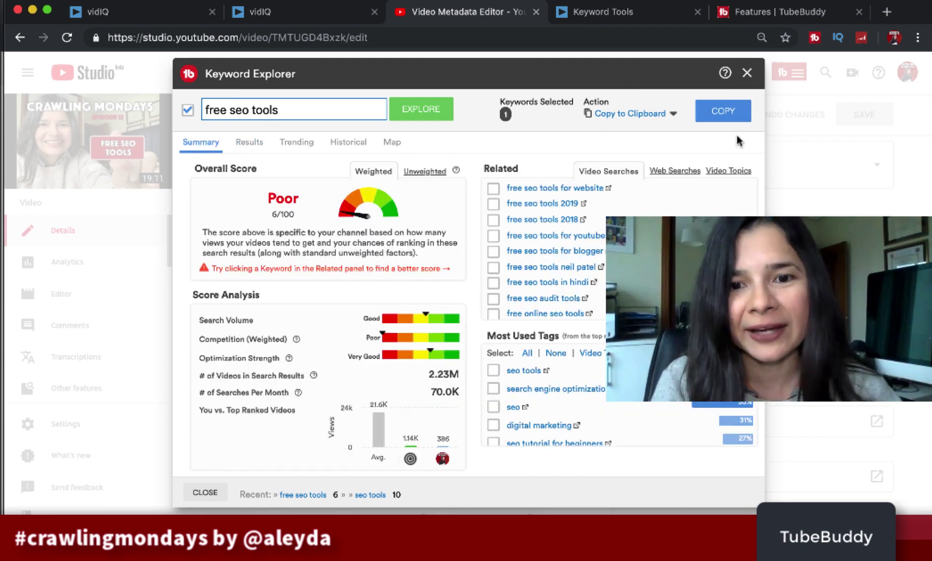
# - Close the Keyword Explorer and scroll down to vidIQ's Etiquetas recomendadas tag scores
pyautogui.click(746, 73)
pyautogui.scroll(-5, 549, 497)
pyautogui.scroll(-5, 551, 496)
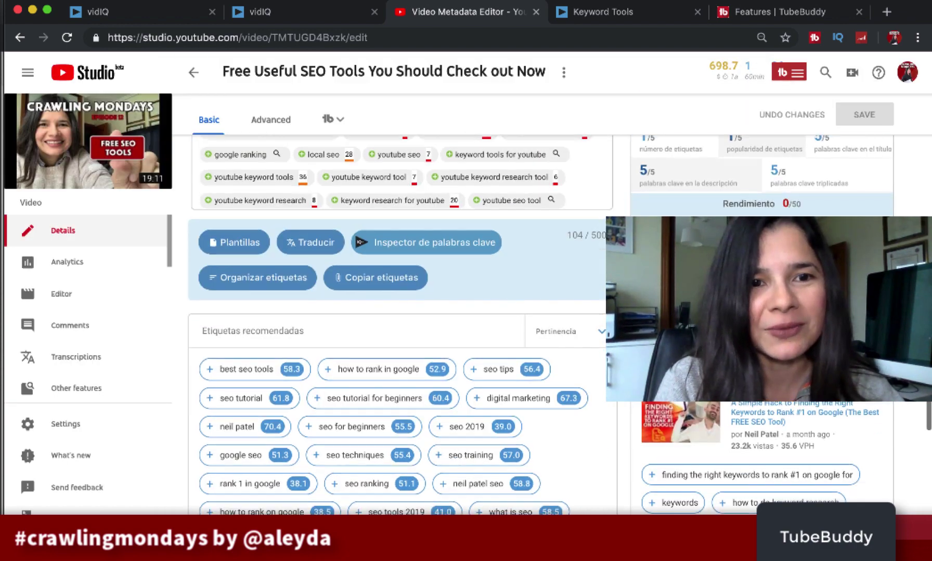
pyautogui.scroll(-2, 197, 358)
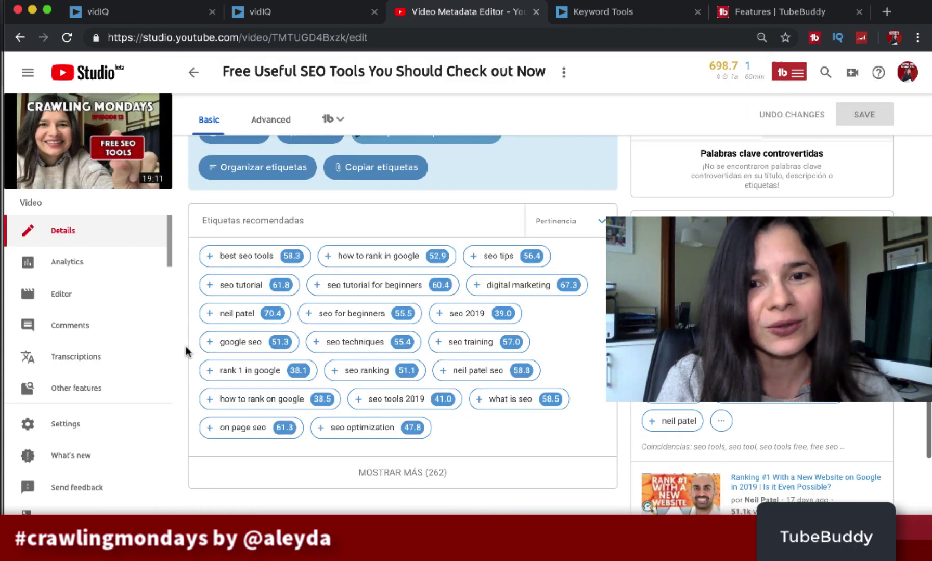
pyautogui.moveTo(448, 260)
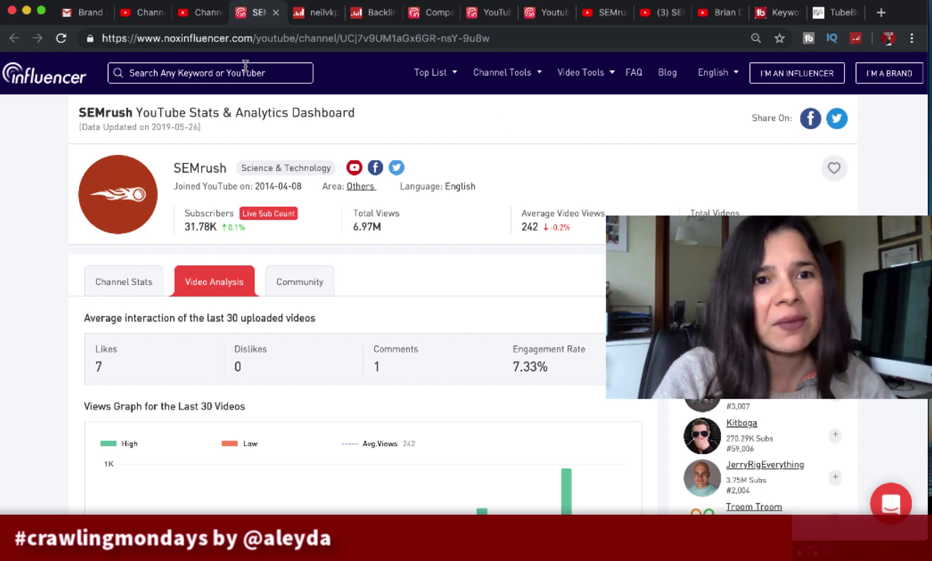
# - Compare the two Social Blade channel pages and highlight the other channel's 402 uploads
pyautogui.click(317, 14)
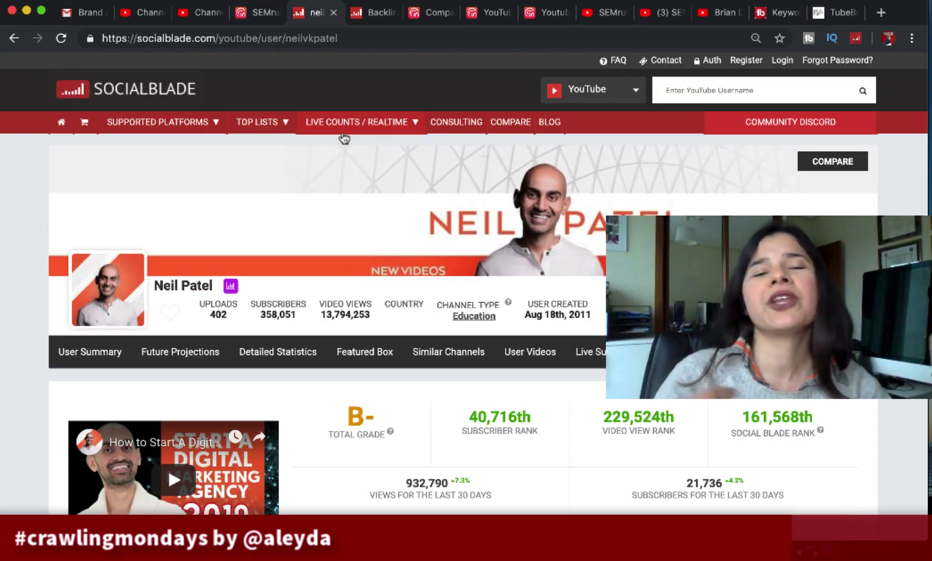
pyautogui.click(372, 21)
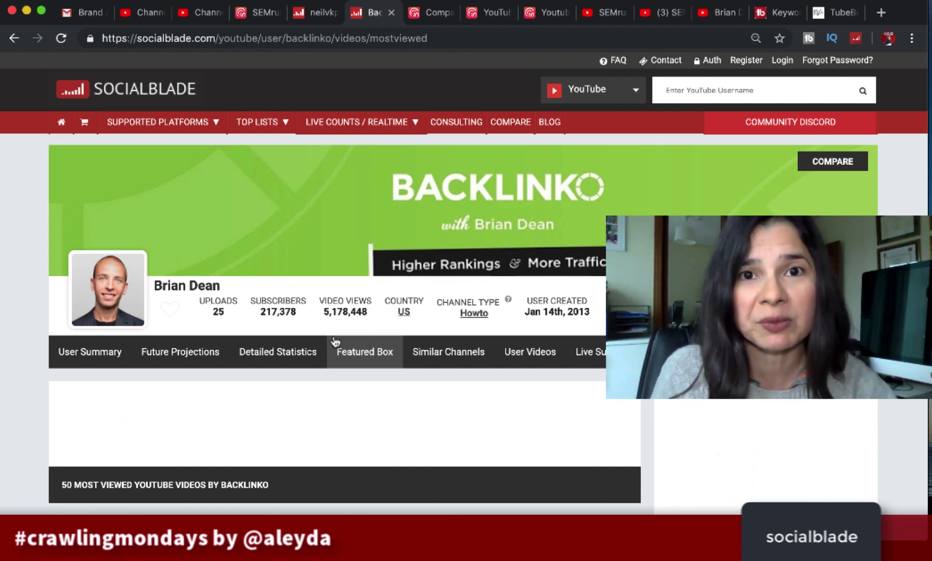
pyautogui.scroll(-3, 335, 224)
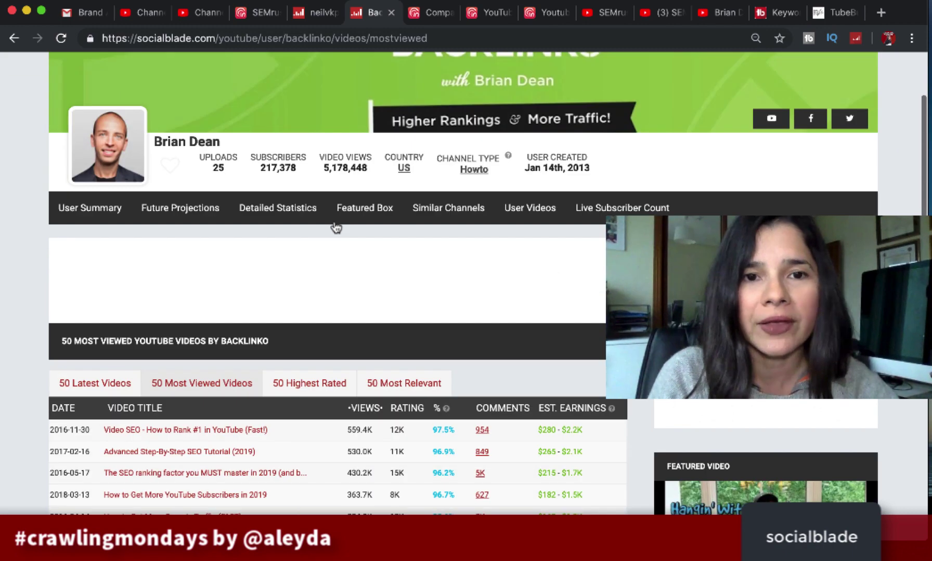
pyautogui.scroll(3, 335, 227)
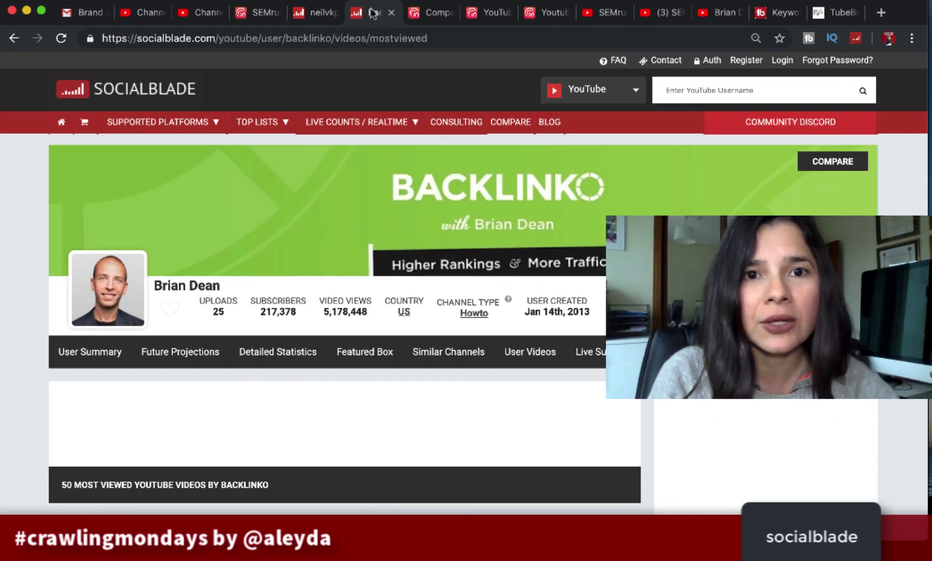
pyautogui.click(308, 16)
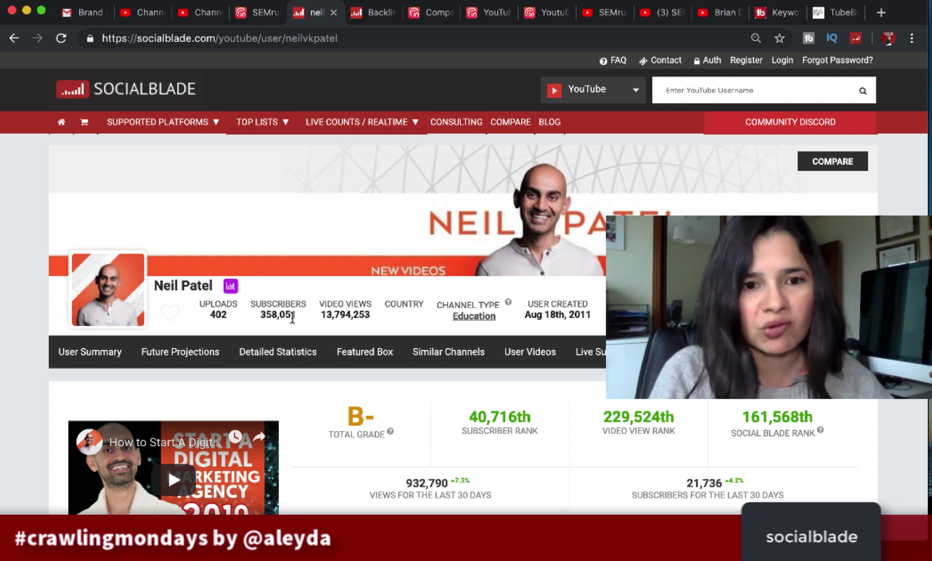
pyautogui.doubleClick(217, 313)
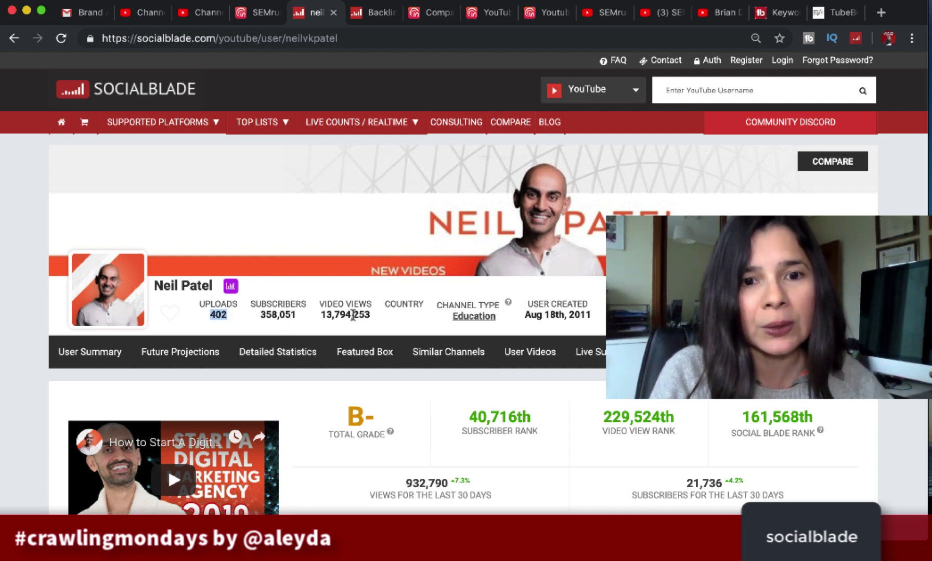
# - Return to Backlinko's stats and scroll its 50 Most Viewed Videos, topped at 559.4K views
pyautogui.click(373, 13)
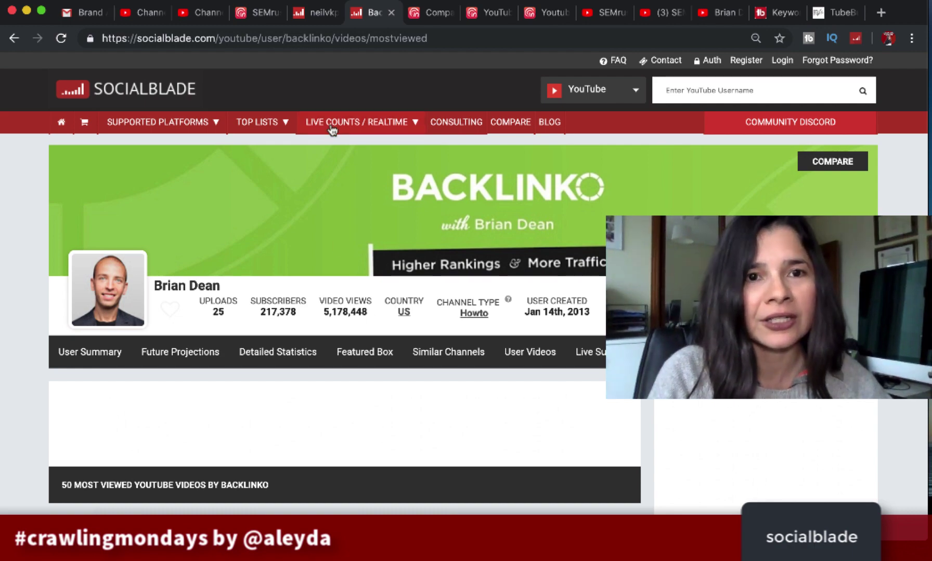
pyautogui.click(315, 13)
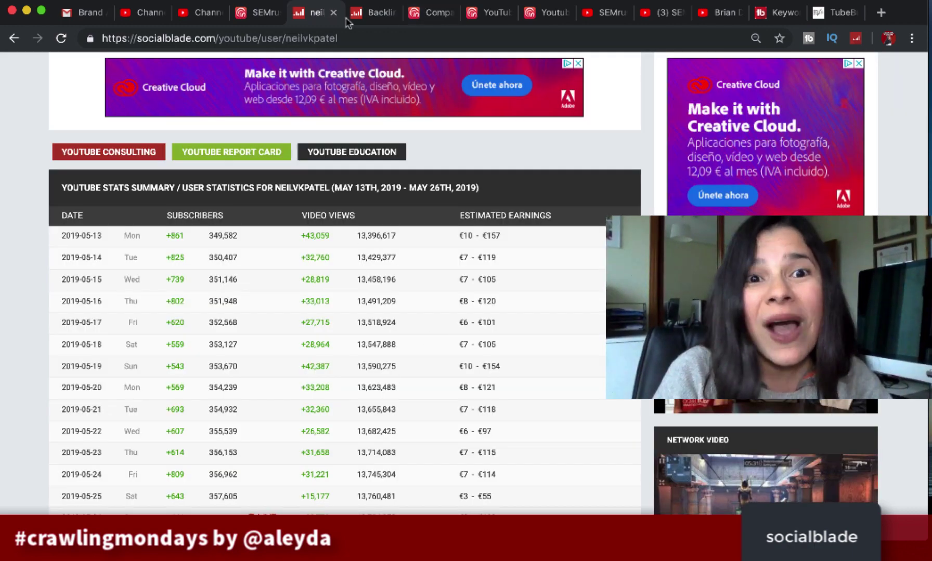
pyautogui.click(372, 14)
pyautogui.scroll(-5, 337, 310)
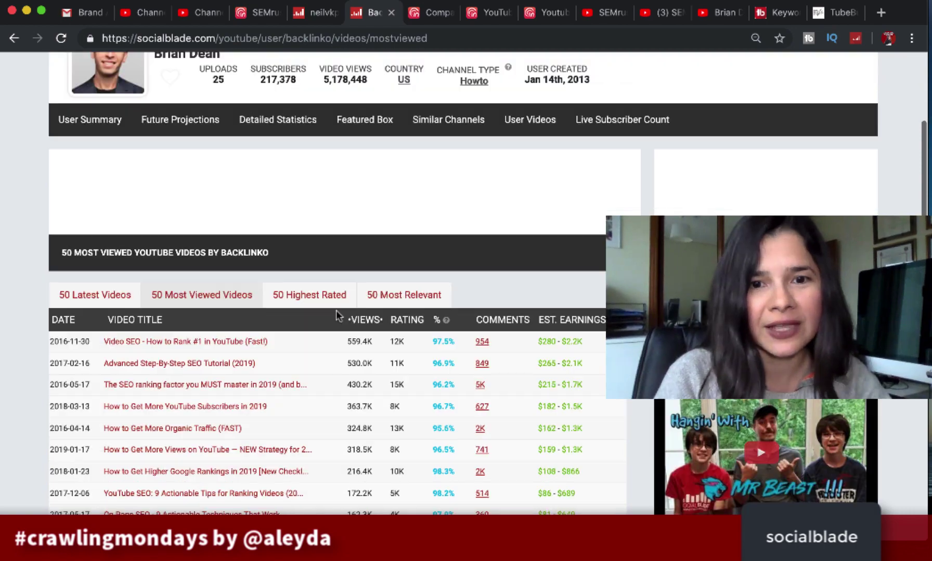
pyautogui.scroll(7, 313, 164)
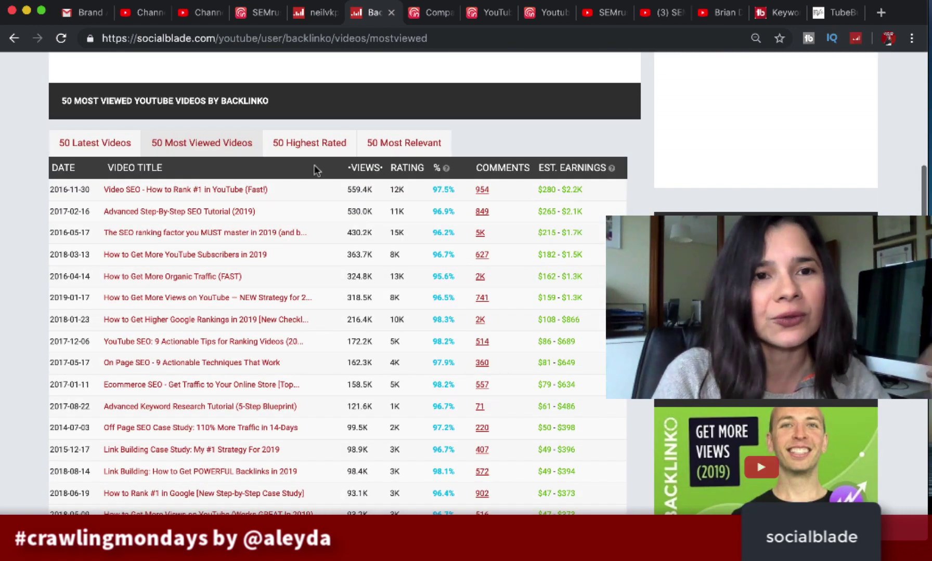
pyautogui.scroll(-7, 192, 265)
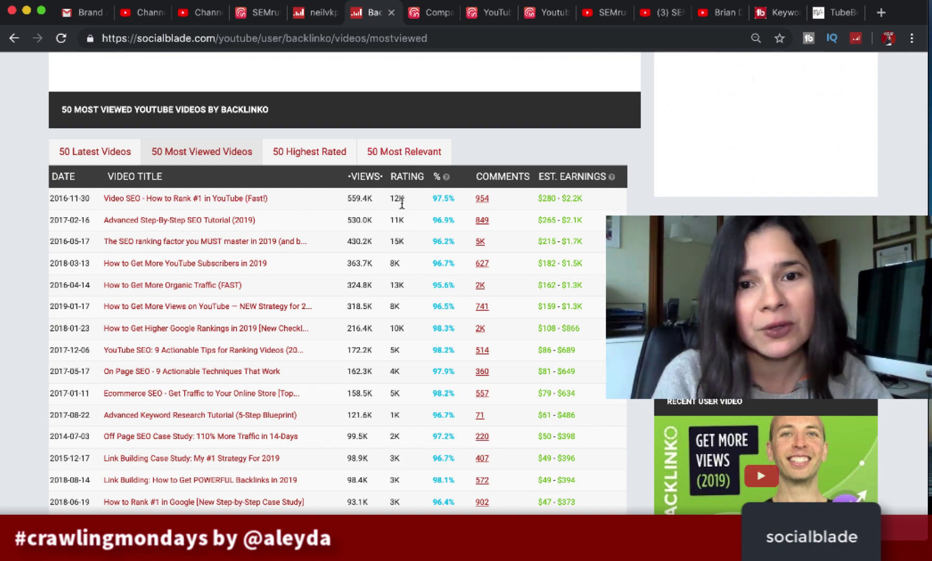
pyautogui.scroll(2, 188, 331)
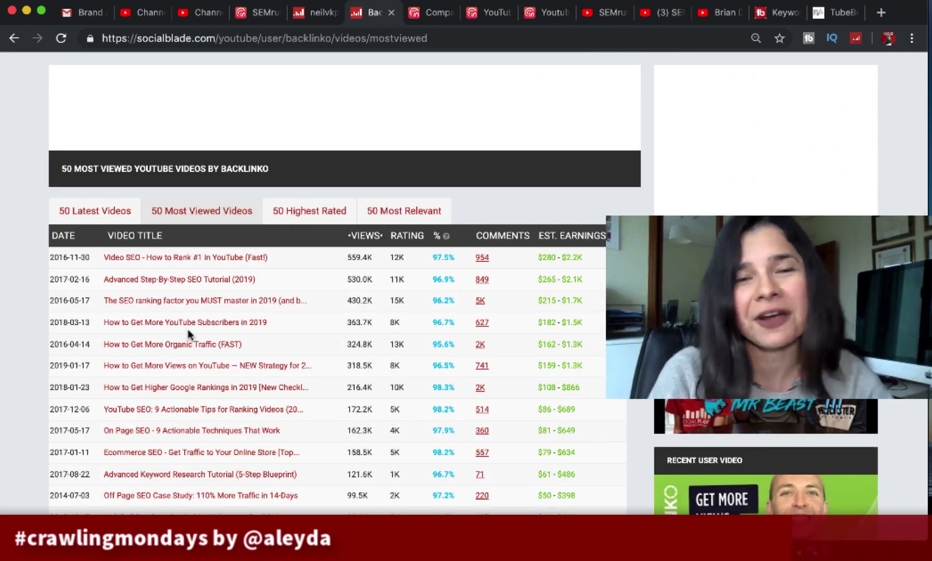
pyautogui.scroll(10, 188, 331)
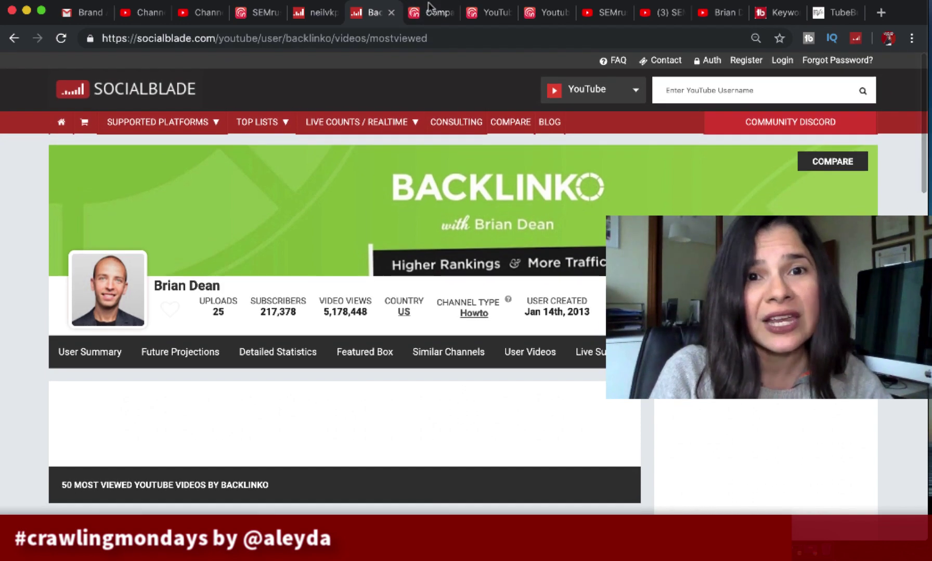
# - Review NoxInfluencer's three-channel comparison, its radar chart and the Subs & Channel Growth history chart
pyautogui.click(428, 12)
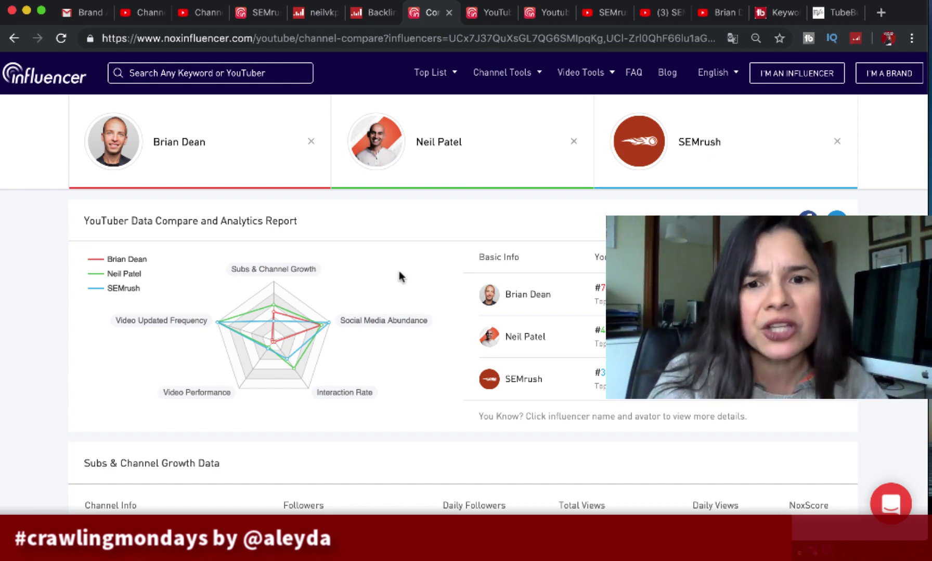
pyautogui.scroll(-2, 433, 366)
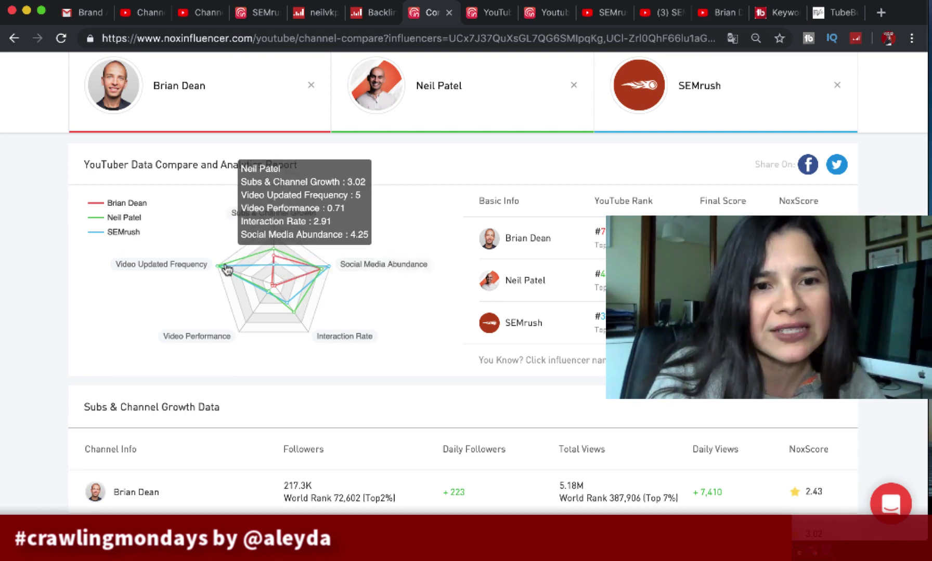
pyautogui.moveTo(218, 271)
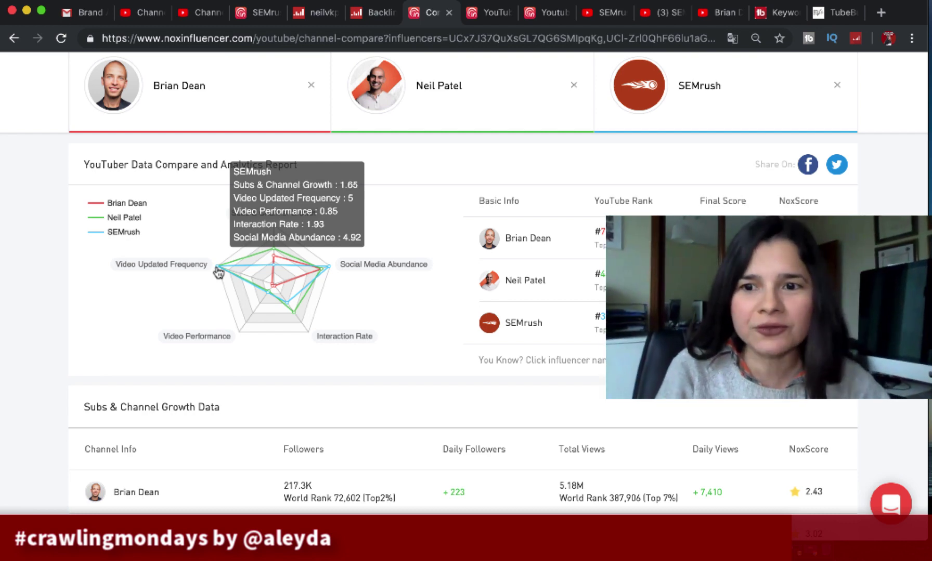
pyautogui.scroll(-3, 471, 424)
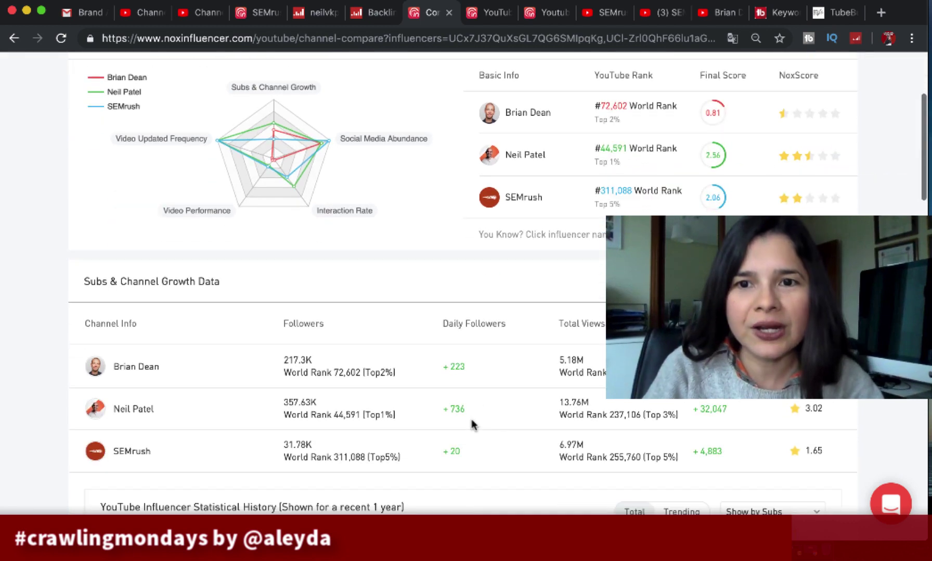
pyautogui.scroll(-1, 514, 306)
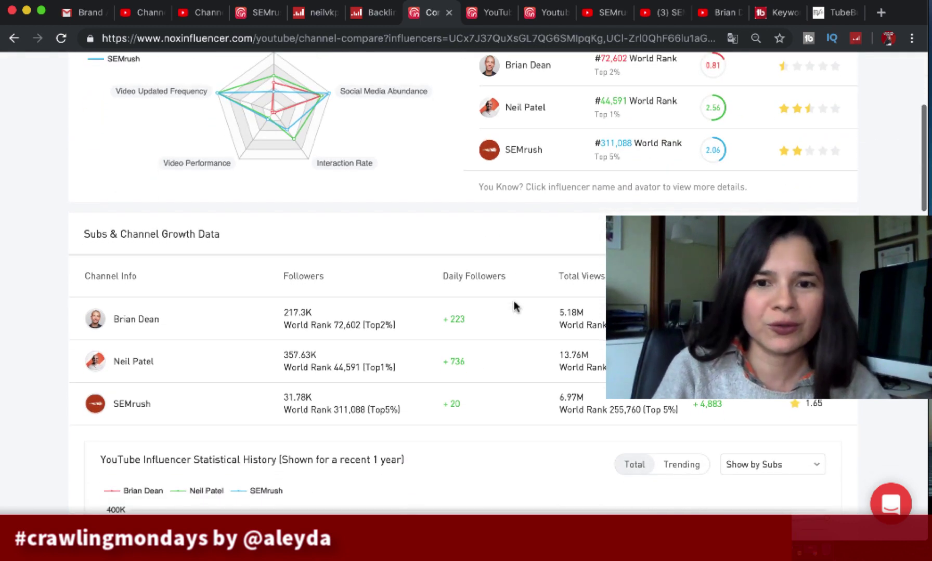
pyautogui.scroll(-3, 513, 305)
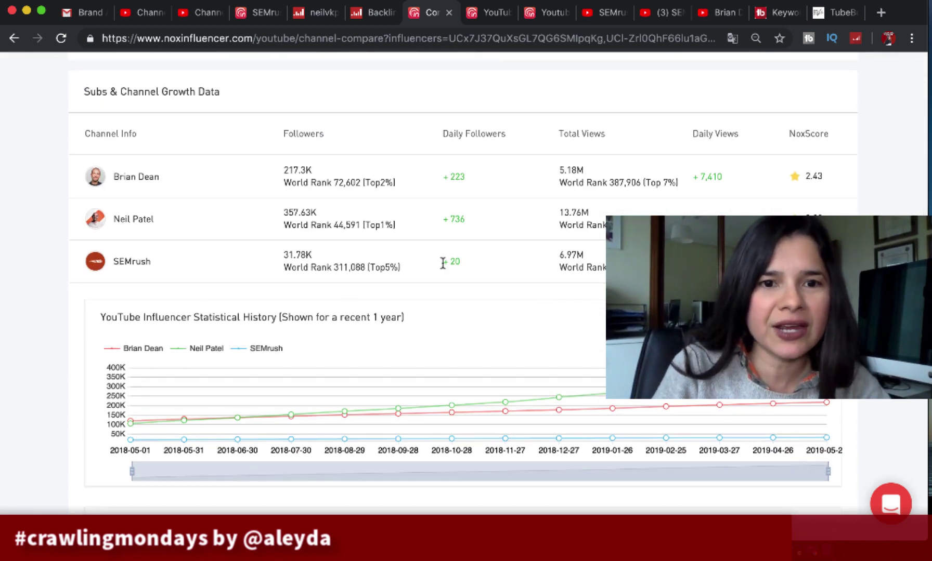
pyautogui.scroll(5, 380, 384)
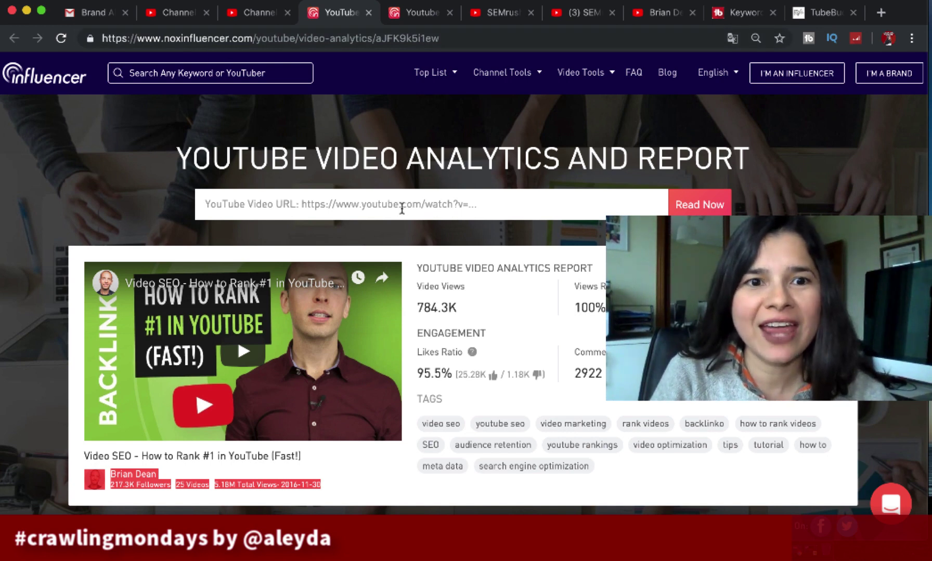
# - Scroll the Video SEO report's views, likes ratio and comments, then show all open windows
pyautogui.click(402, 209)
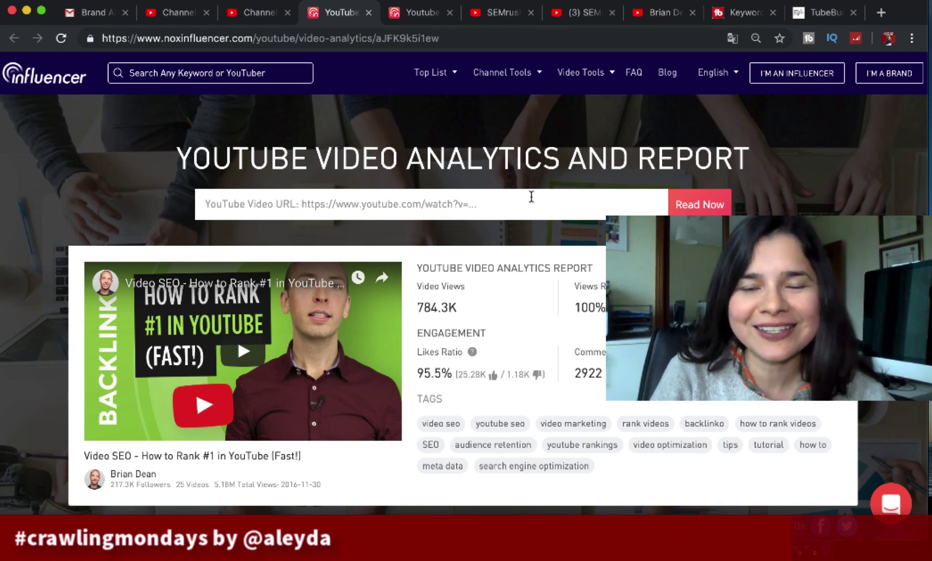
pyautogui.scroll(-2, 590, 292)
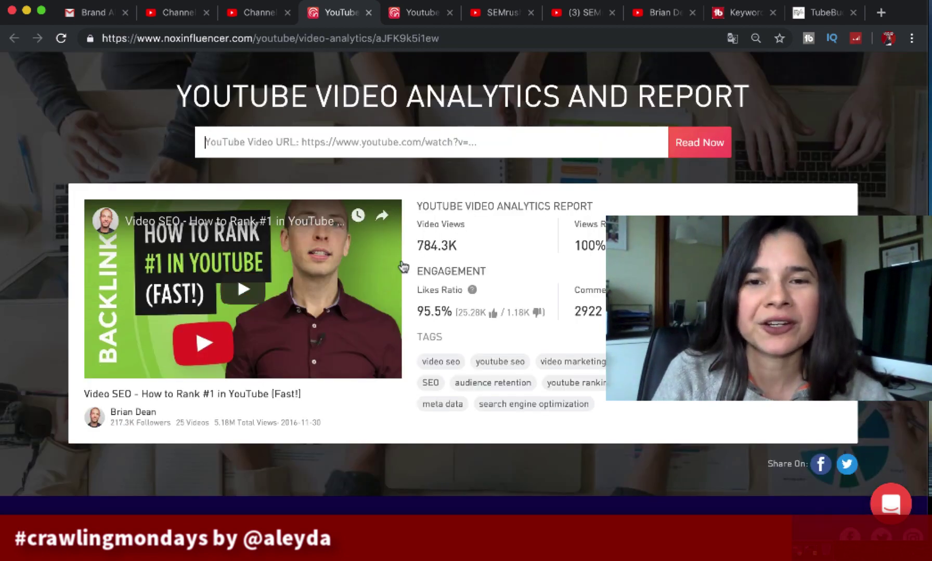
pyautogui.scroll(2, 424, 149)
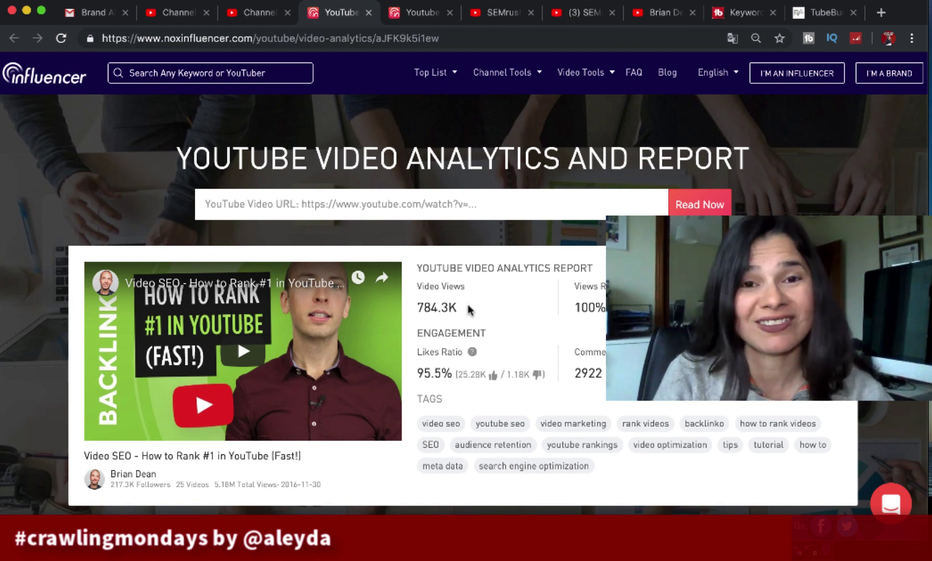
pyautogui.scroll(-2, 495, 309)
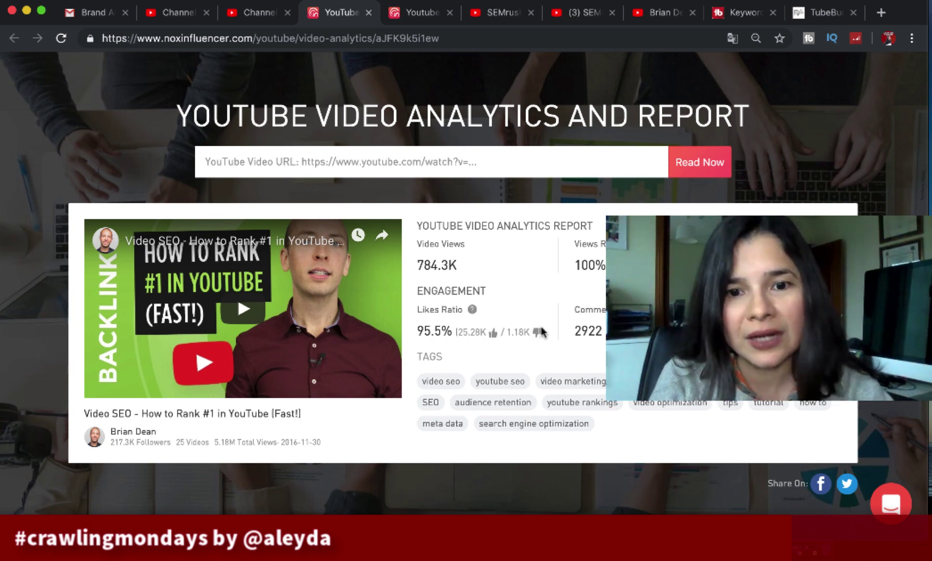
pyautogui.scroll(-3, 508, 337)
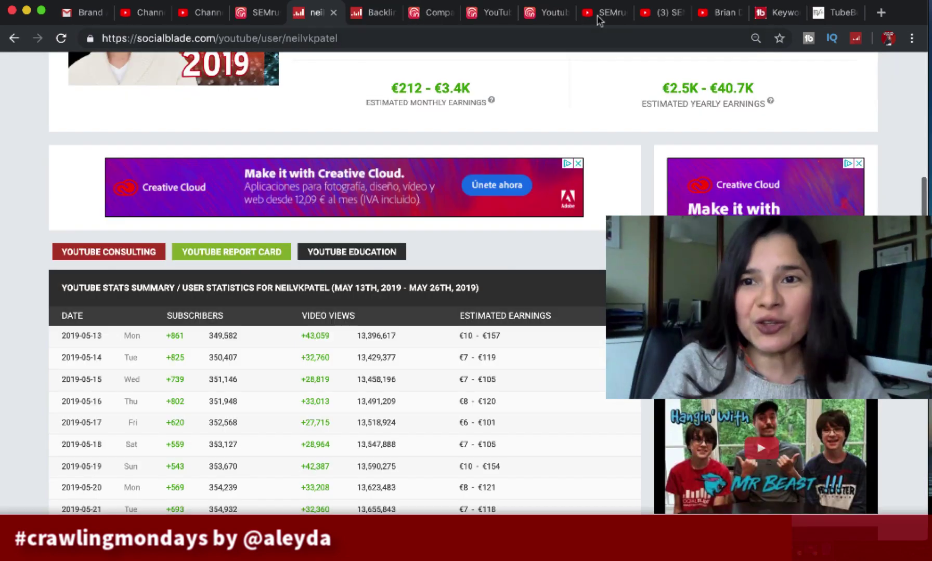
pyautogui.hotkey('ctrl', 'Up')
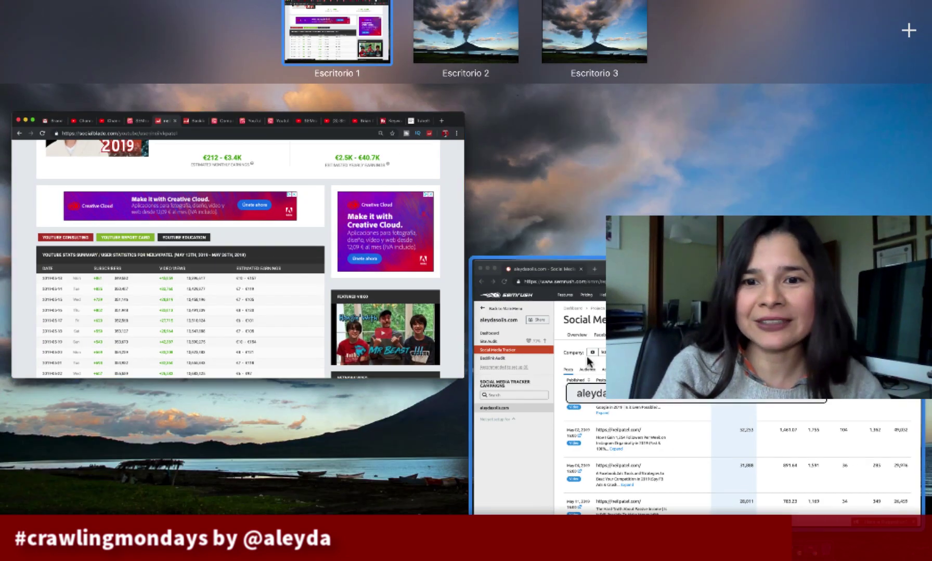
# - Bring SEMrush Social Media Tracker forward and scroll the competitor's YouTube Posts table
pyautogui.click(588, 360)
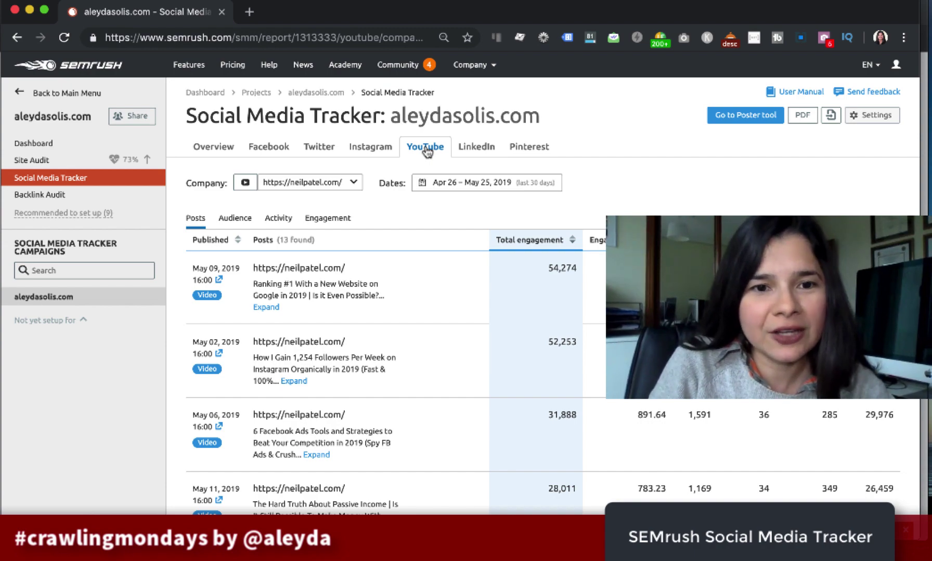
pyautogui.scroll(-5, 382, 357)
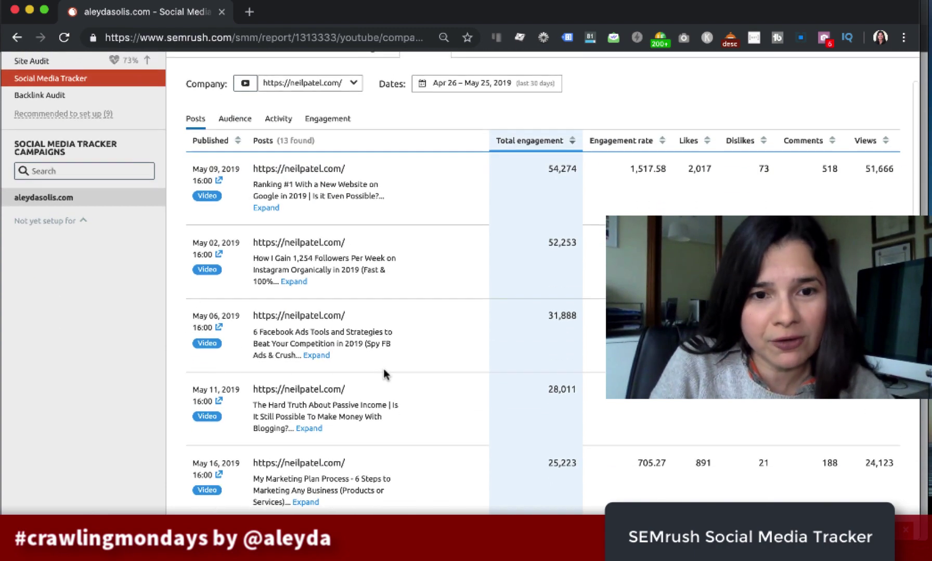
pyautogui.scroll(3, 520, 177)
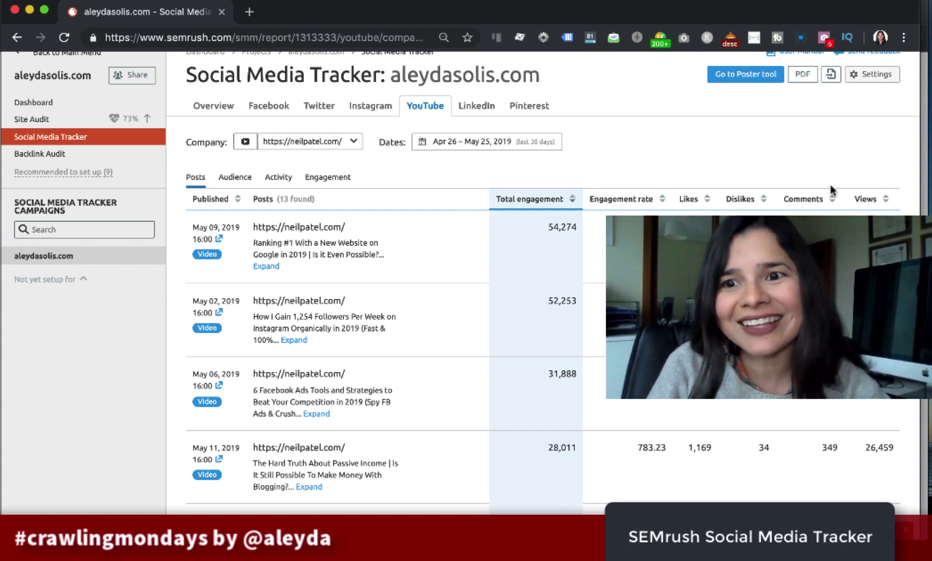
pyautogui.scroll(-1, 322, 298)
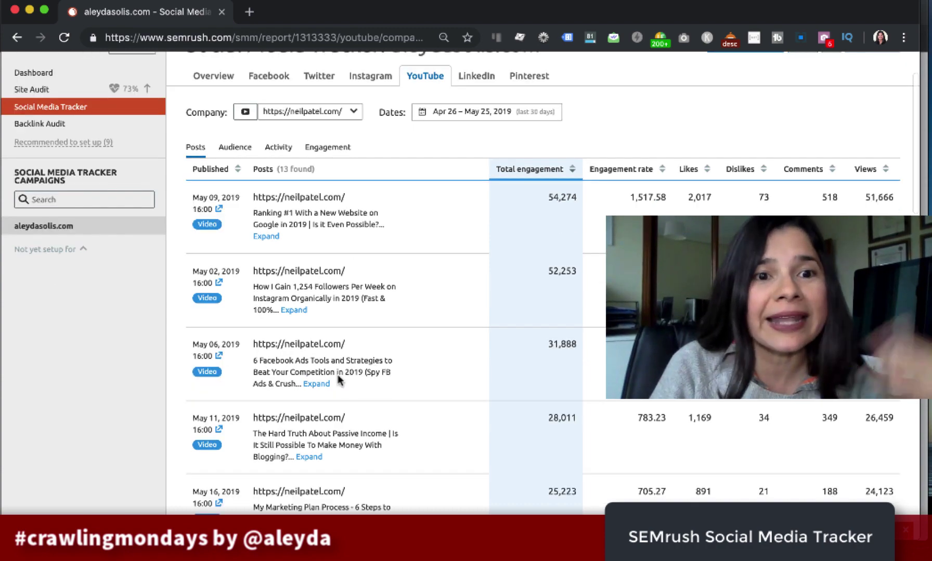
pyautogui.scroll(-2, 338, 380)
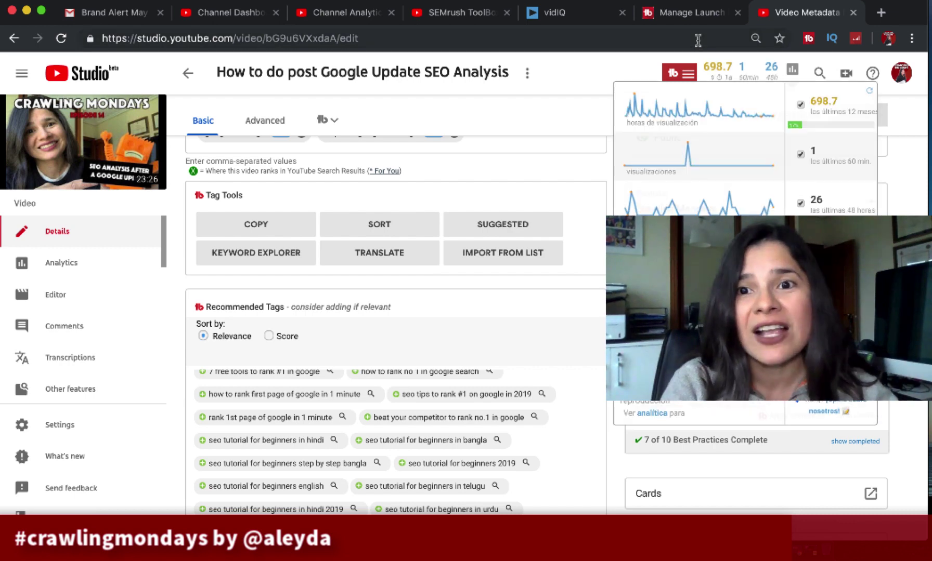
# - Switch between TubeBuddy Best Practices, vidIQ and the video's YouTube Studio details tabs
pyautogui.click(689, 15)
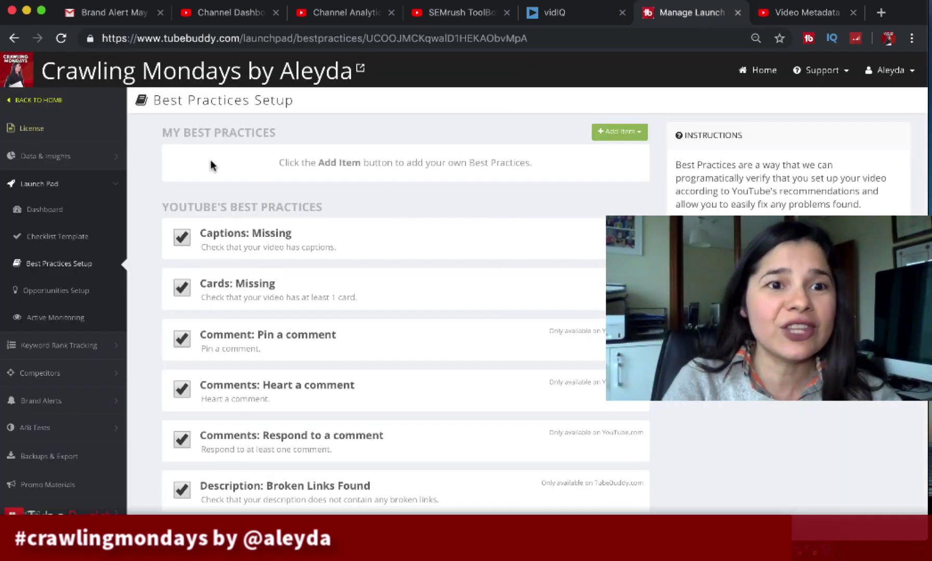
pyautogui.click(792, 15)
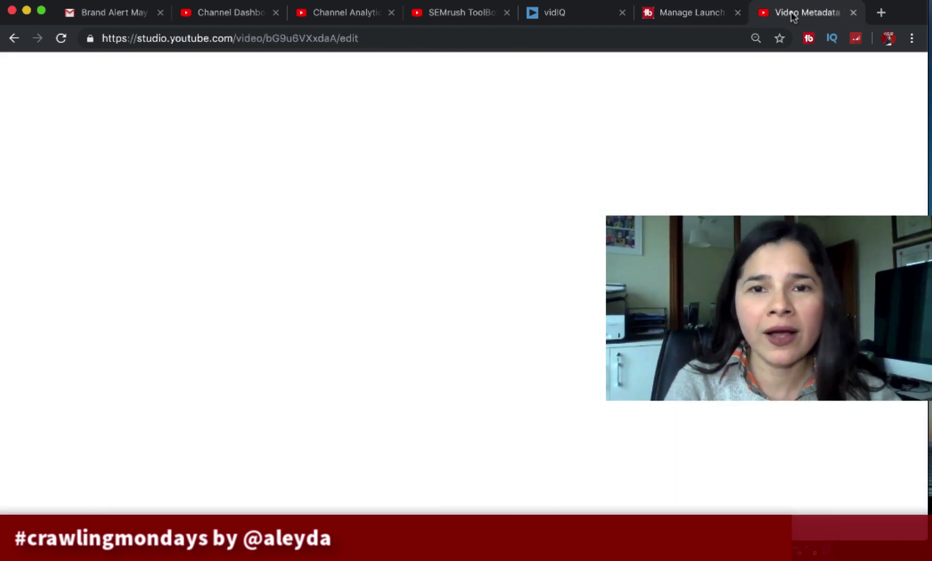
pyautogui.click(564, 20)
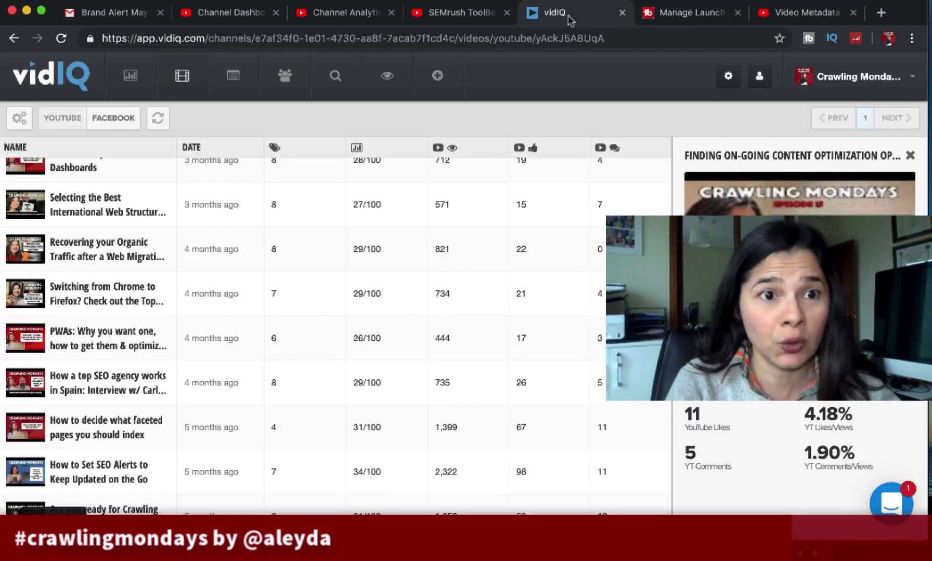
pyautogui.click(658, 17)
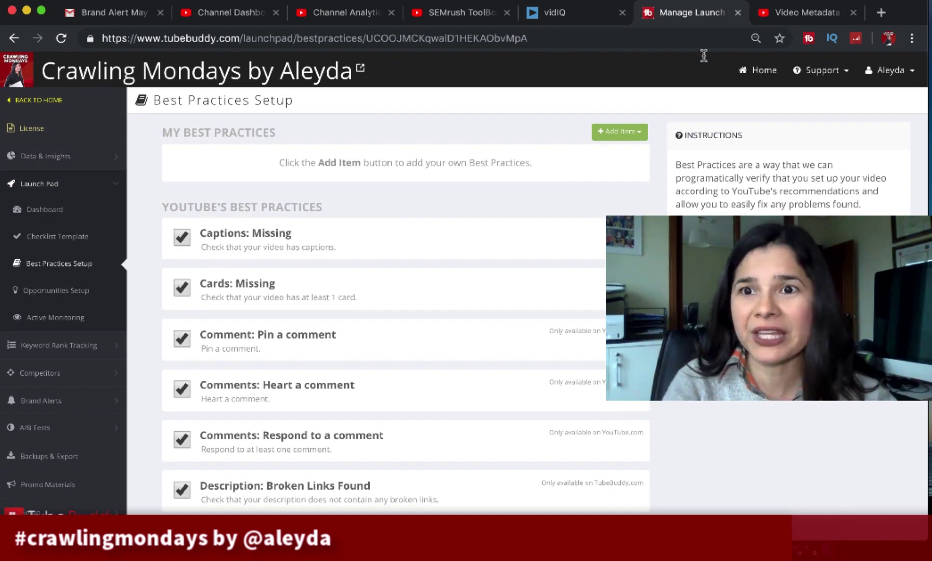
pyautogui.click(795, 12)
pyautogui.scroll(10, 393, 173)
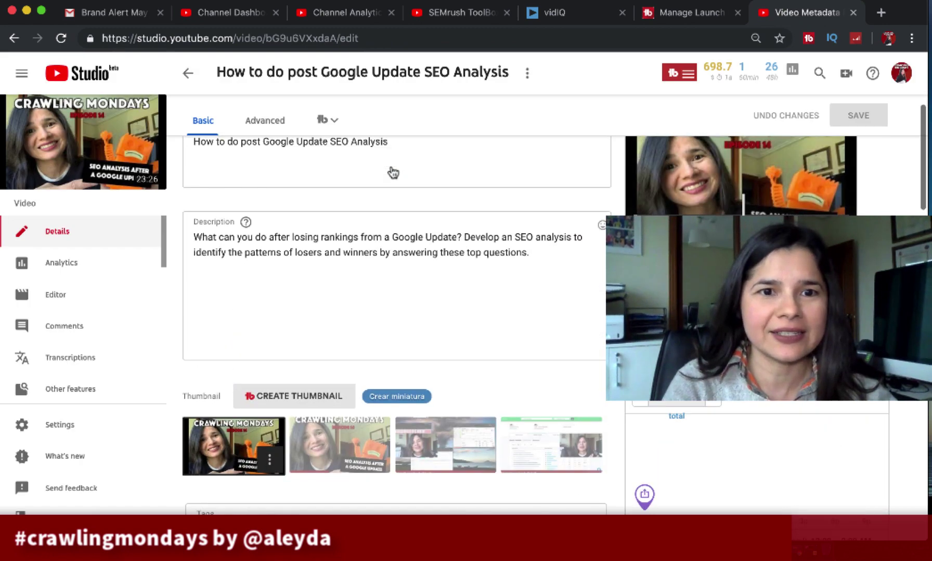
pyautogui.scroll(2, 393, 173)
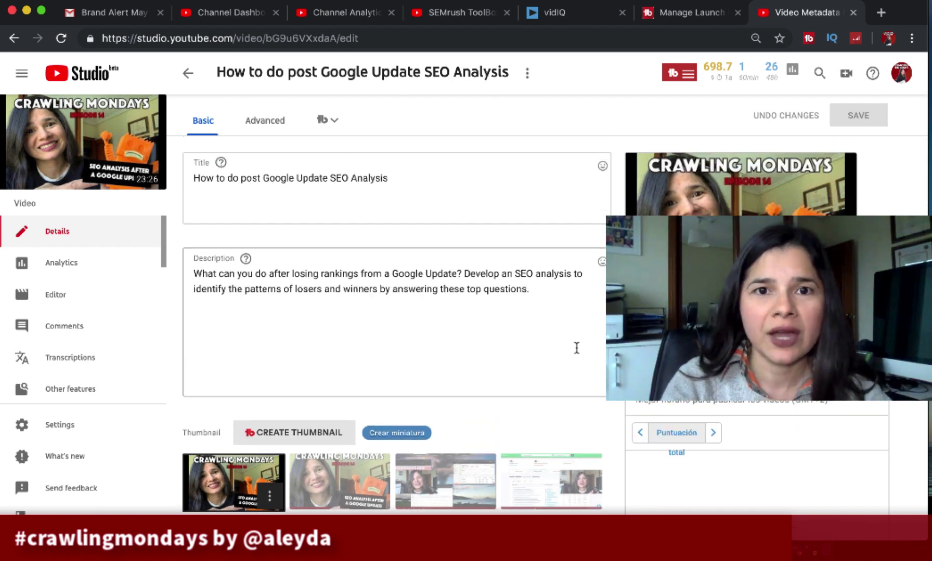
pyautogui.scroll(-5, 576, 348)
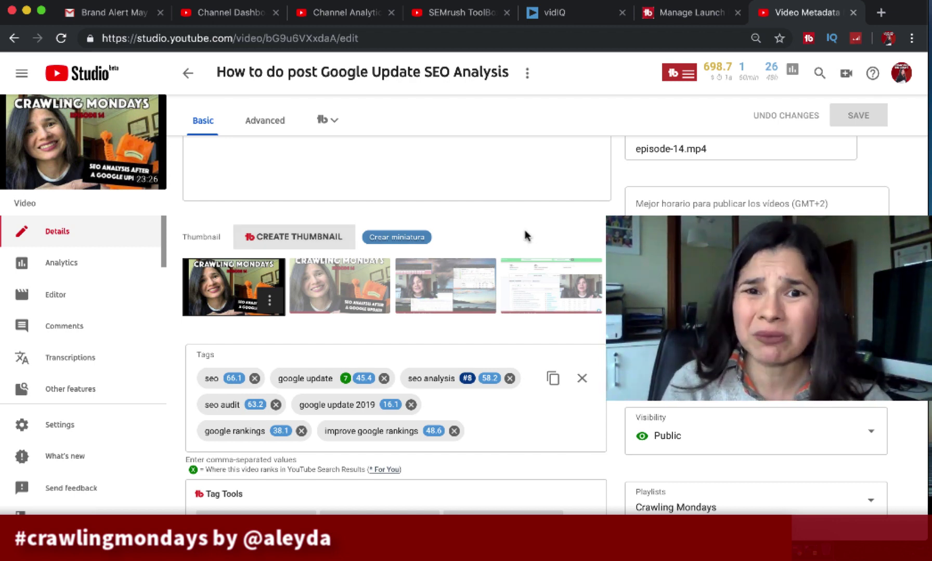
pyautogui.scroll(-2, 525, 233)
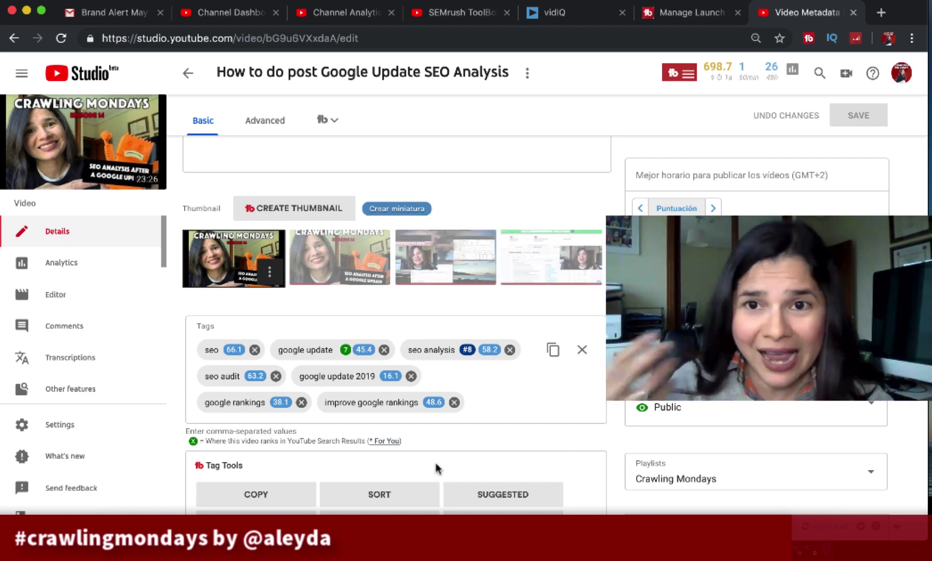
pyautogui.scroll(-5, 492, 433)
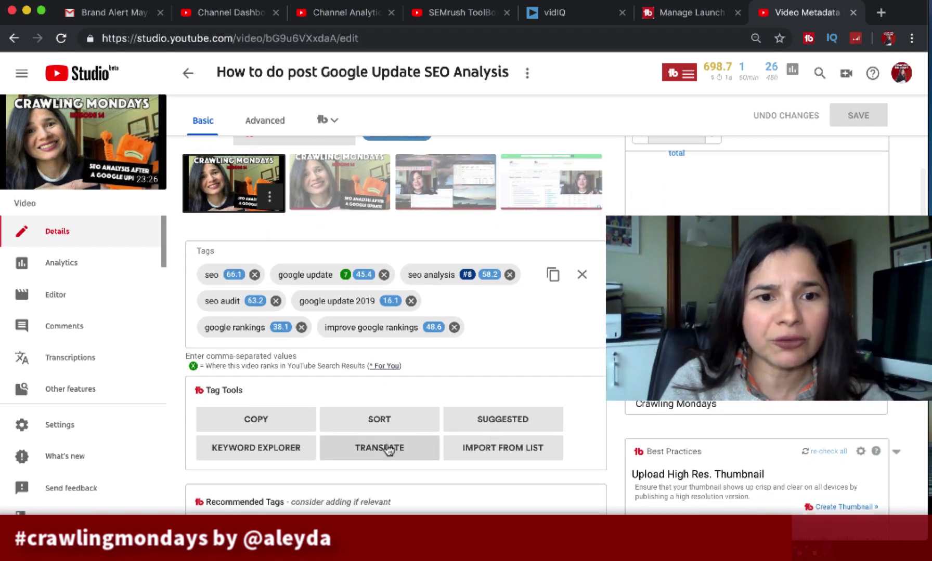
pyautogui.moveTo(280, 256)
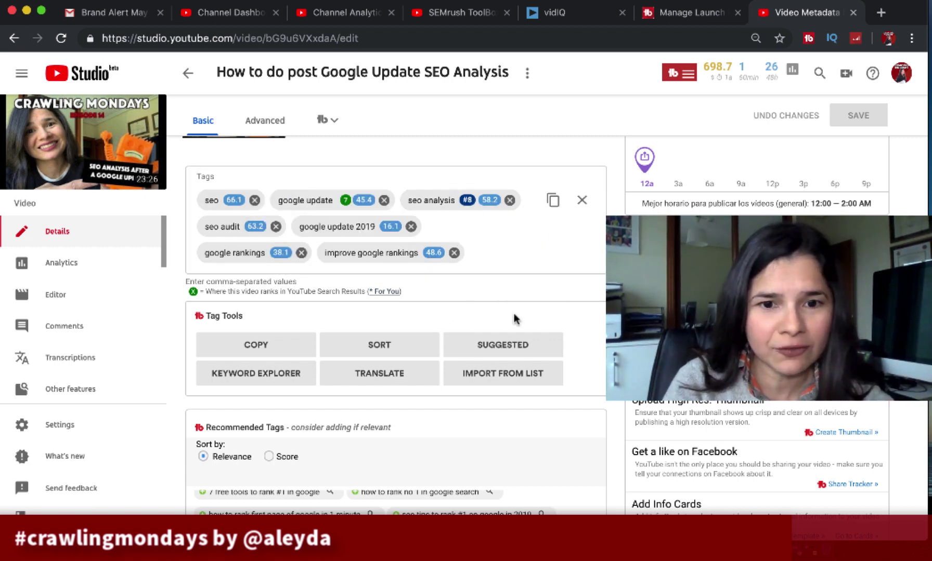
pyautogui.scroll(-3, 514, 316)
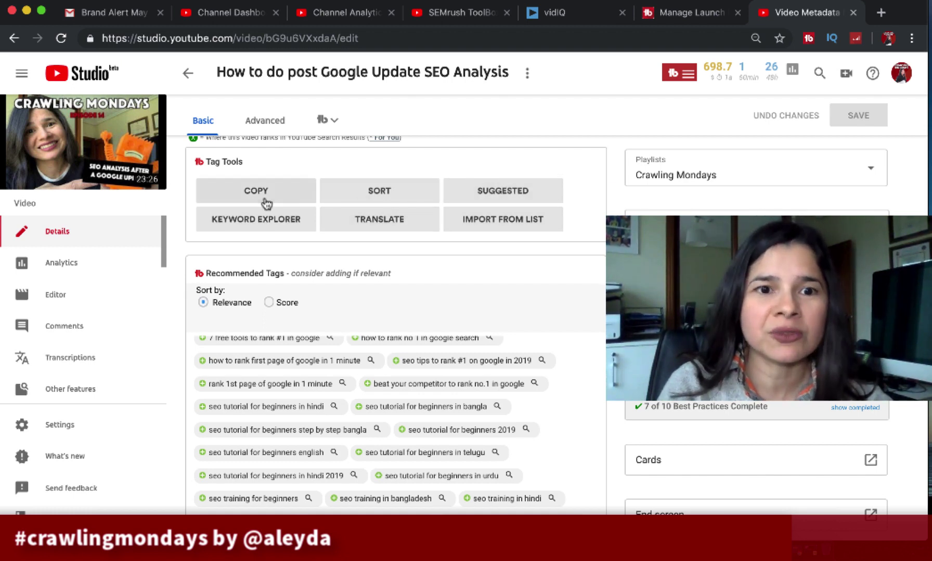
pyautogui.scroll(-10, 319, 312)
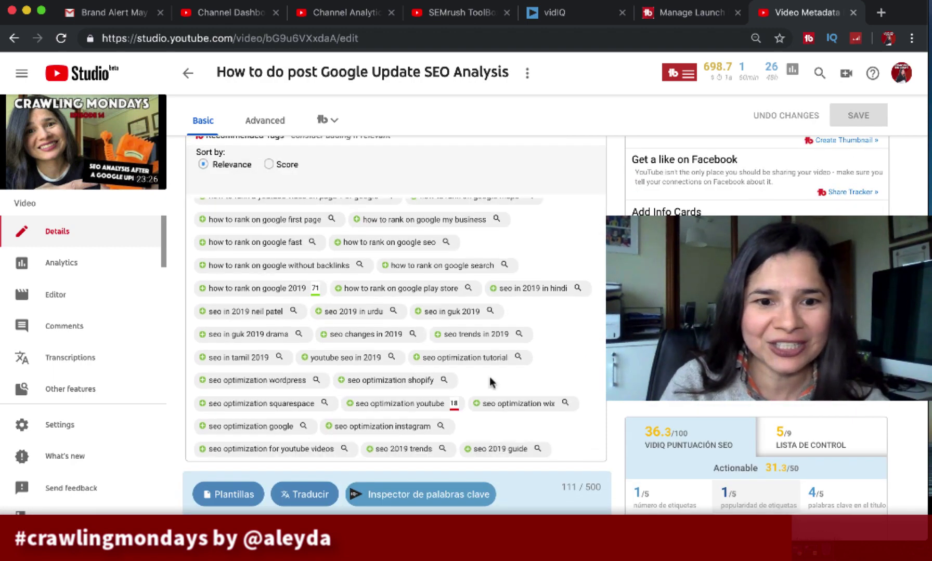
pyautogui.scroll(3, 576, 448)
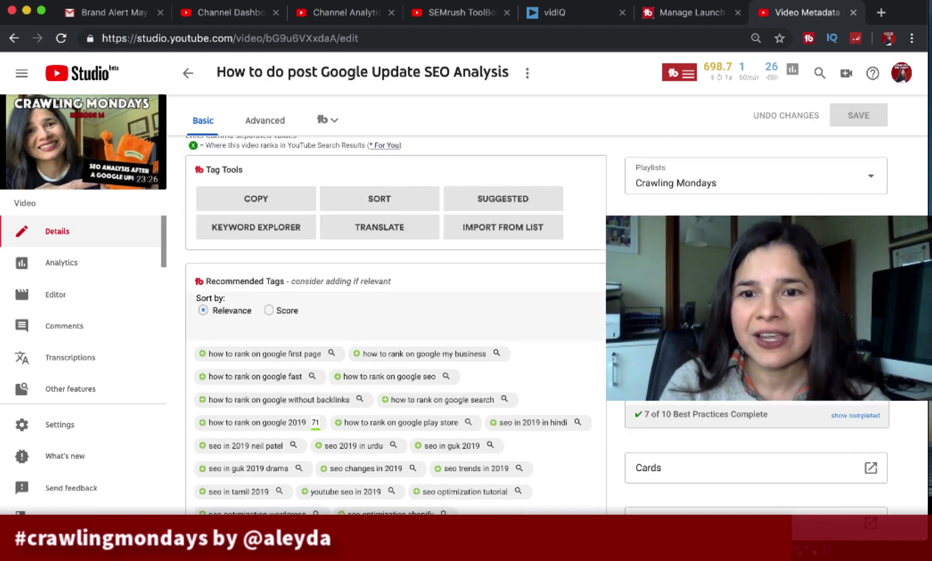
pyautogui.scroll(-5, 609, 316)
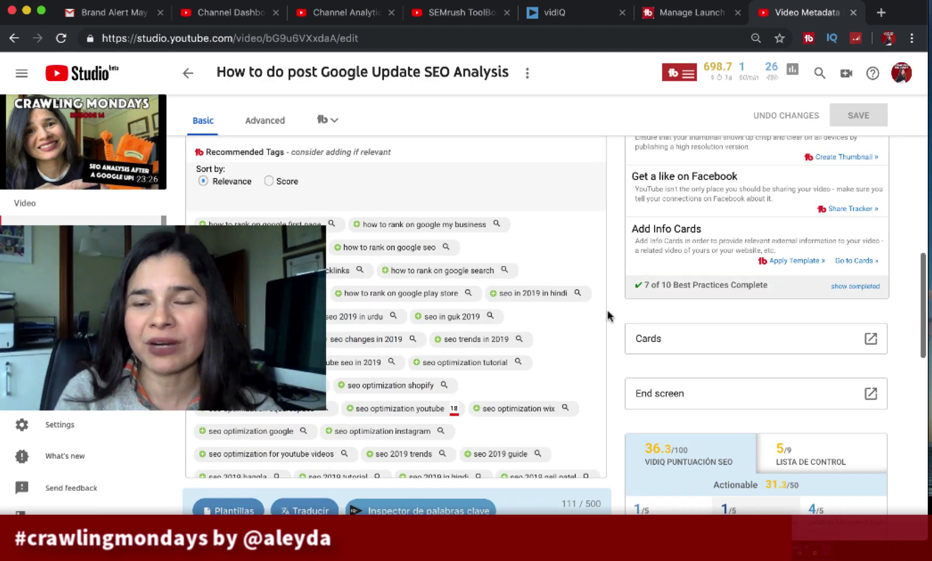
pyautogui.scroll(5, 607, 311)
pyautogui.scroll(-2, 608, 311)
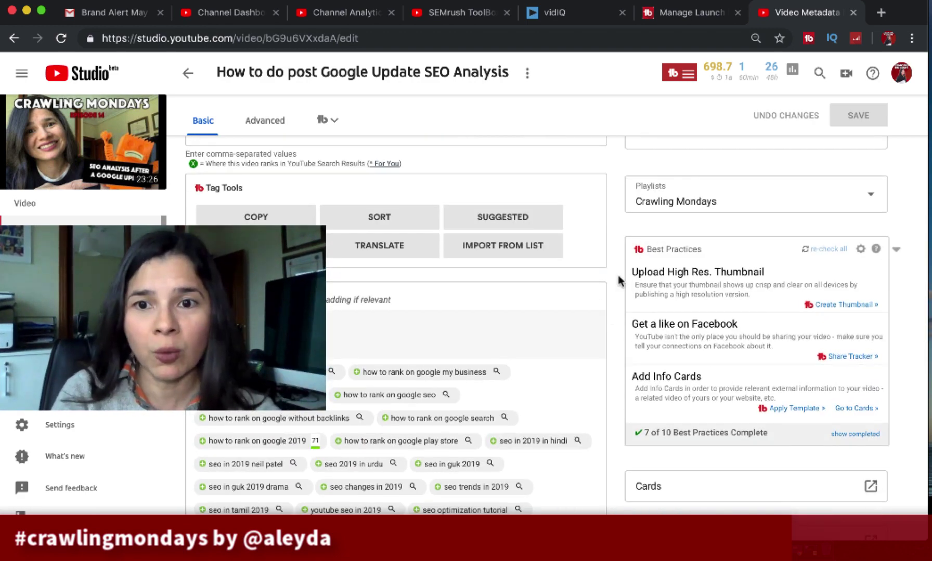
pyautogui.scroll(3, 618, 275)
pyautogui.scroll(-15, 624, 386)
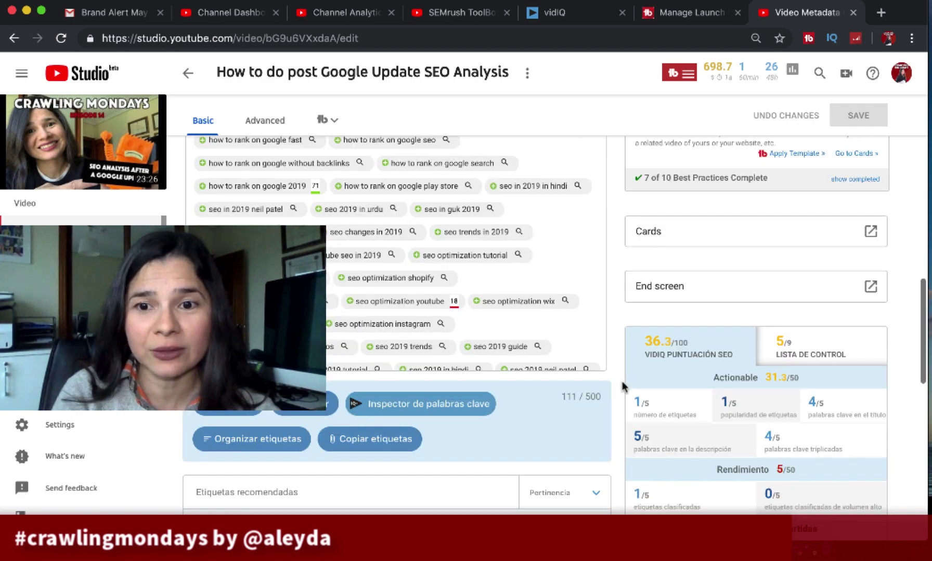
pyautogui.scroll(-3, 624, 385)
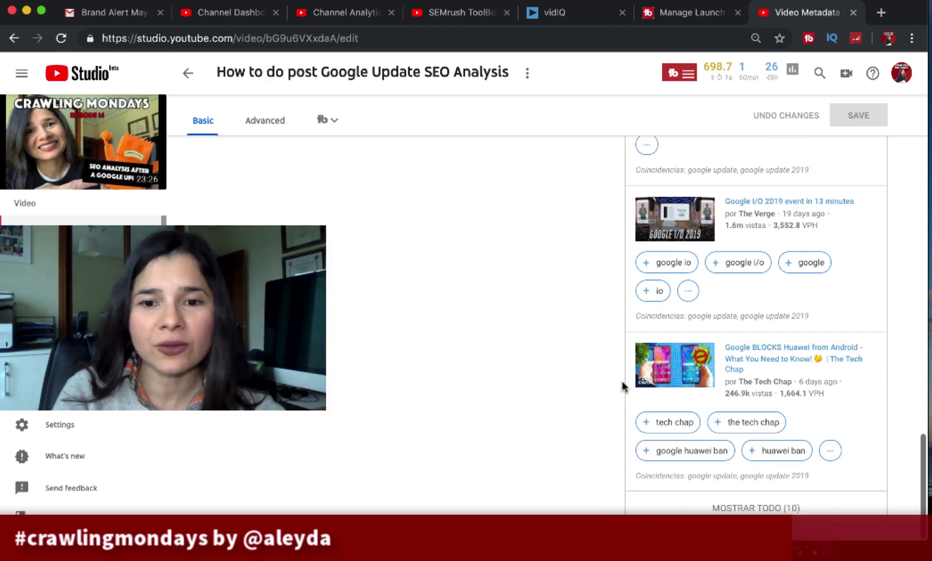
pyautogui.scroll(9, 587, 368)
pyautogui.scroll(10, 587, 368)
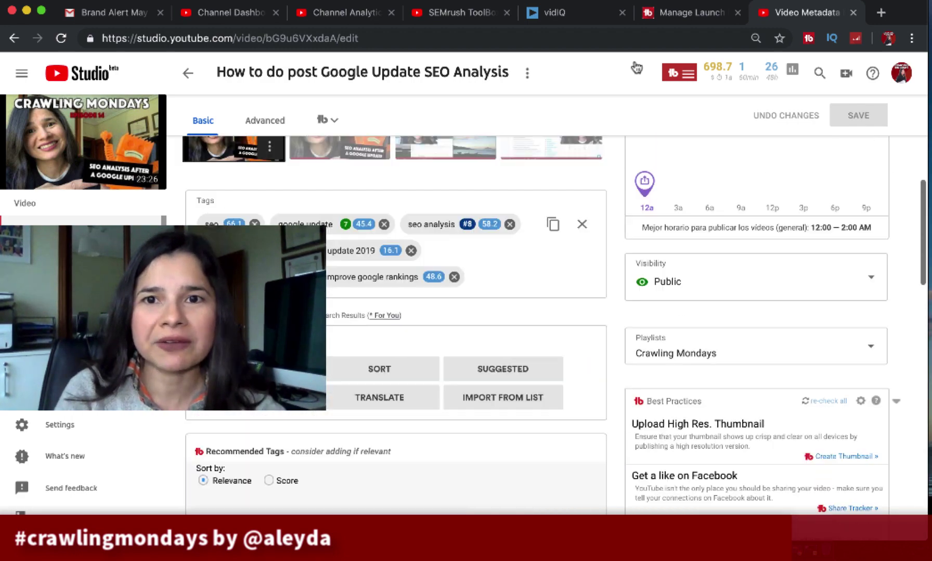
pyautogui.scroll(3, 556, 208)
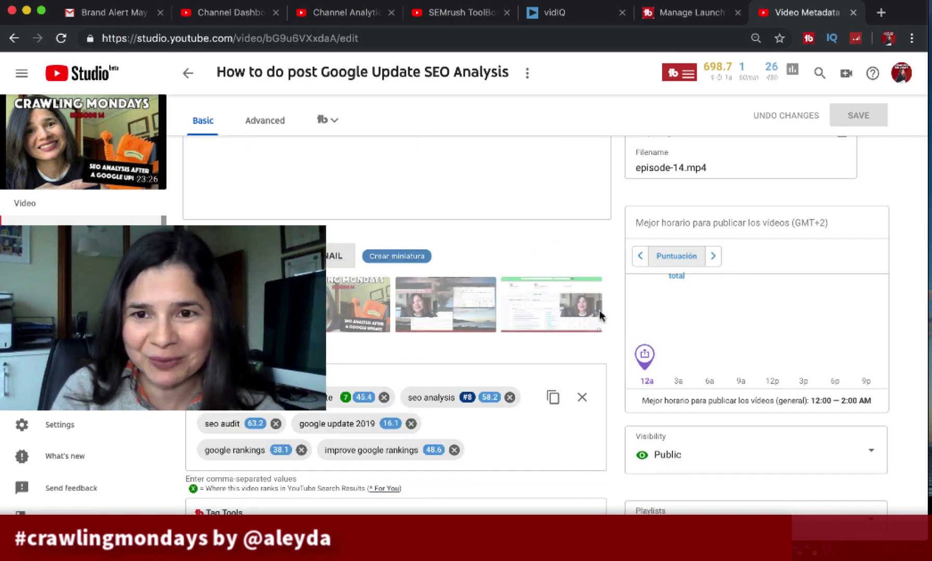
pyautogui.scroll(-8, 599, 309)
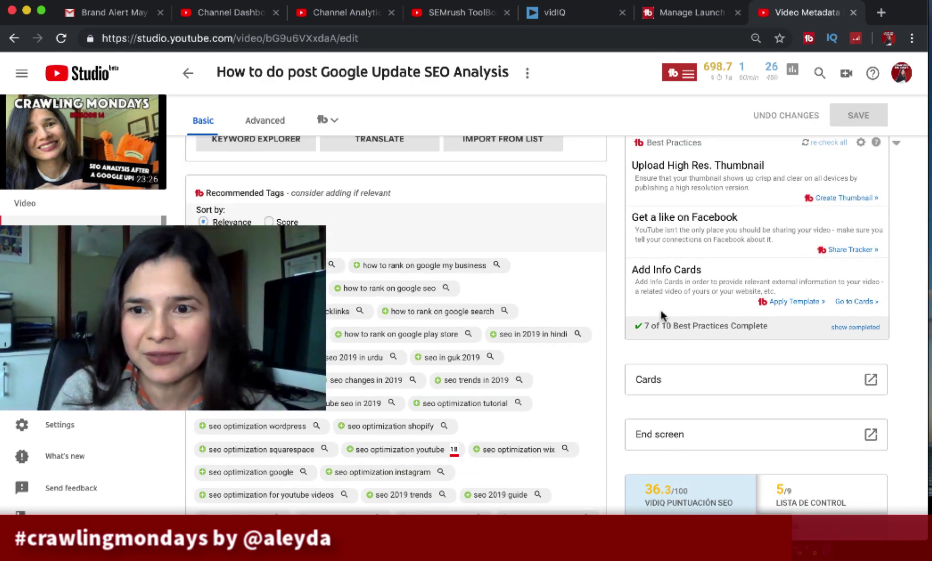
pyautogui.moveTo(643, 326); pyautogui.dragTo(692, 326)
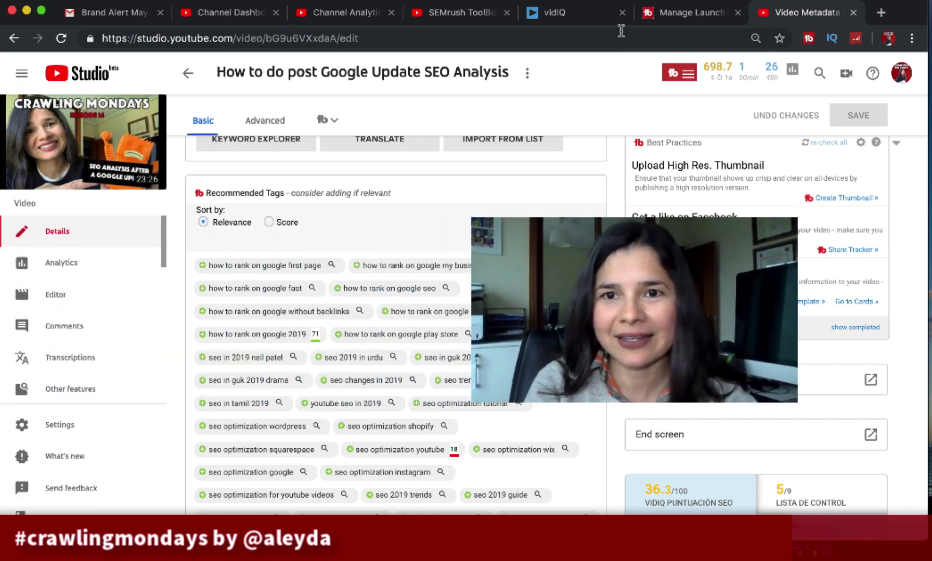
# - Scroll through TubeBuddy's Launch Pad Best Practices Setup checklist
pyautogui.click(691, 12)
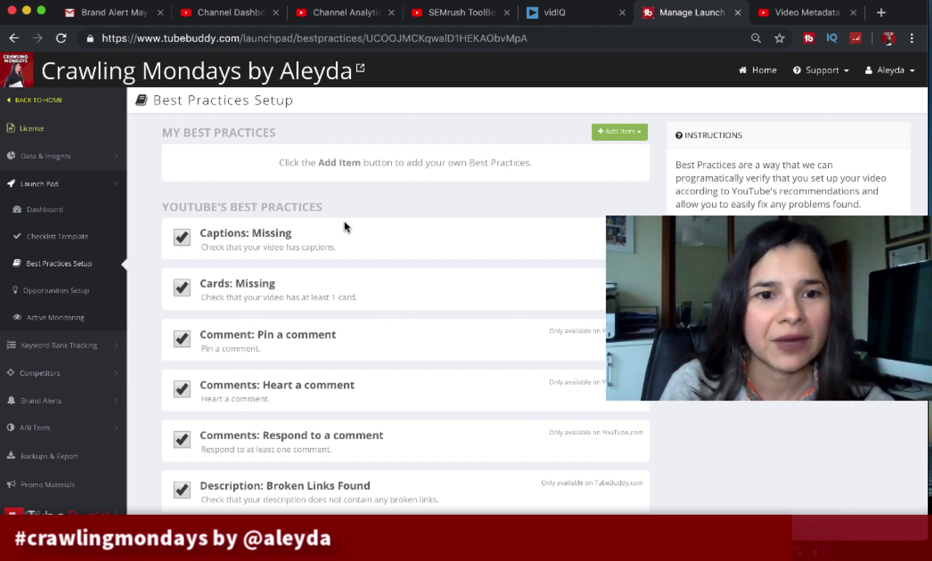
pyautogui.scroll(-1, 248, 226)
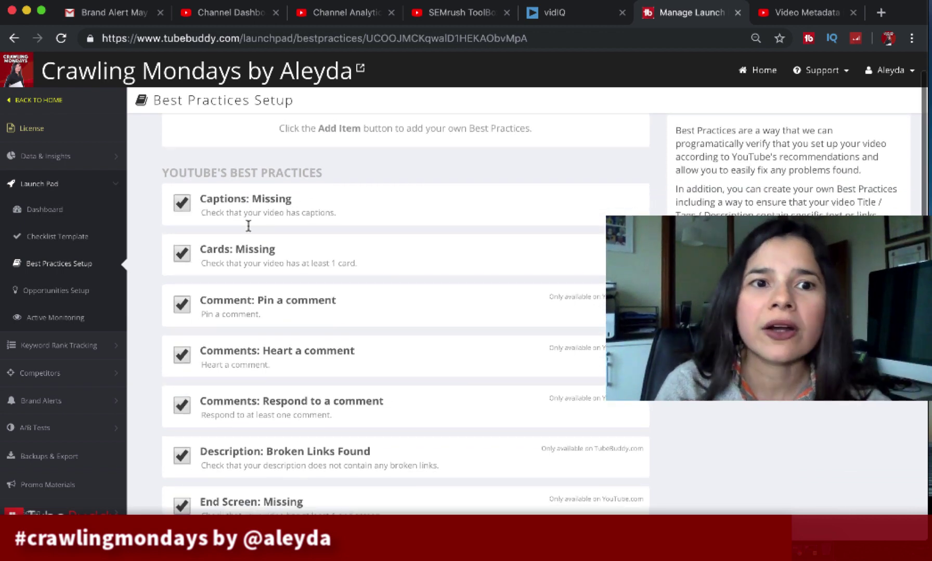
pyautogui.scroll(1, 248, 226)
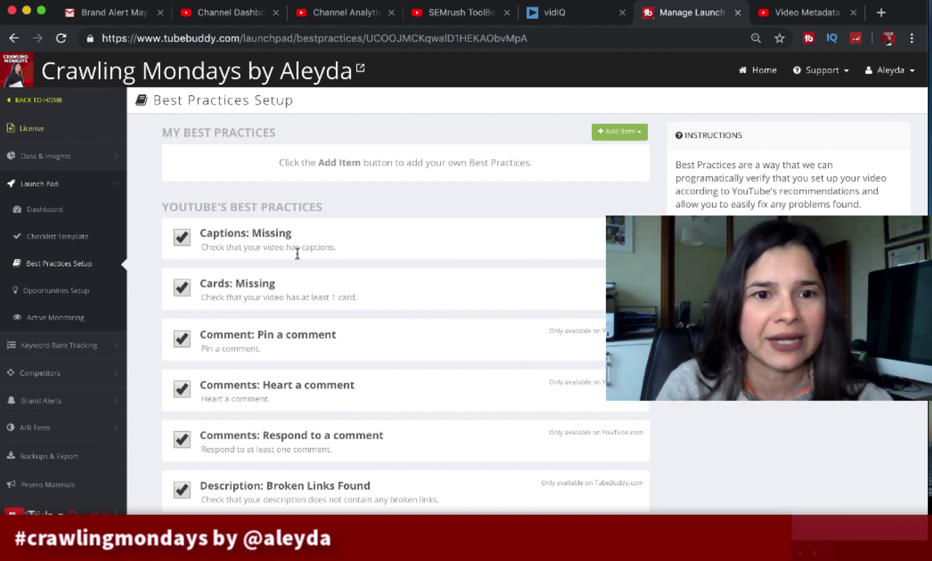
pyautogui.scroll(-2, 331, 256)
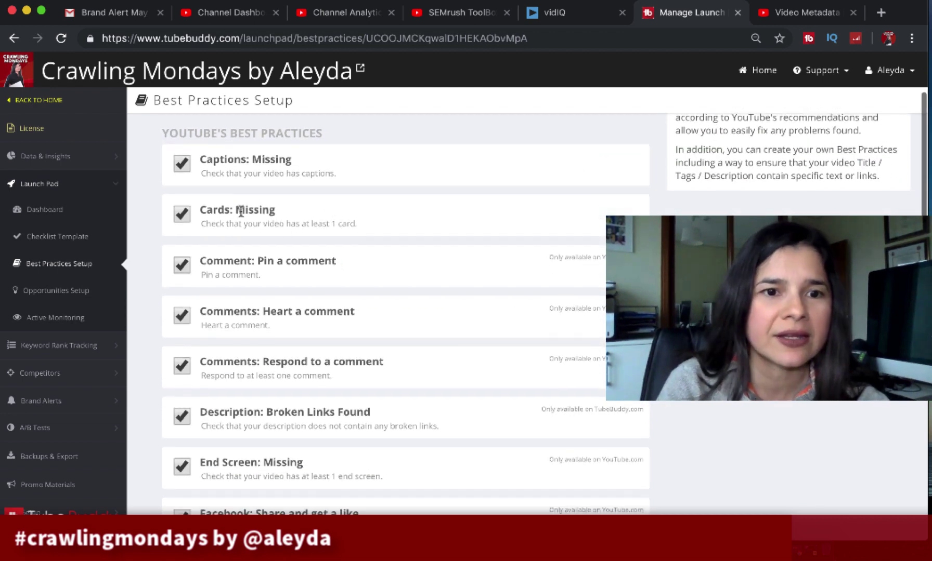
pyautogui.scroll(-1, 274, 337)
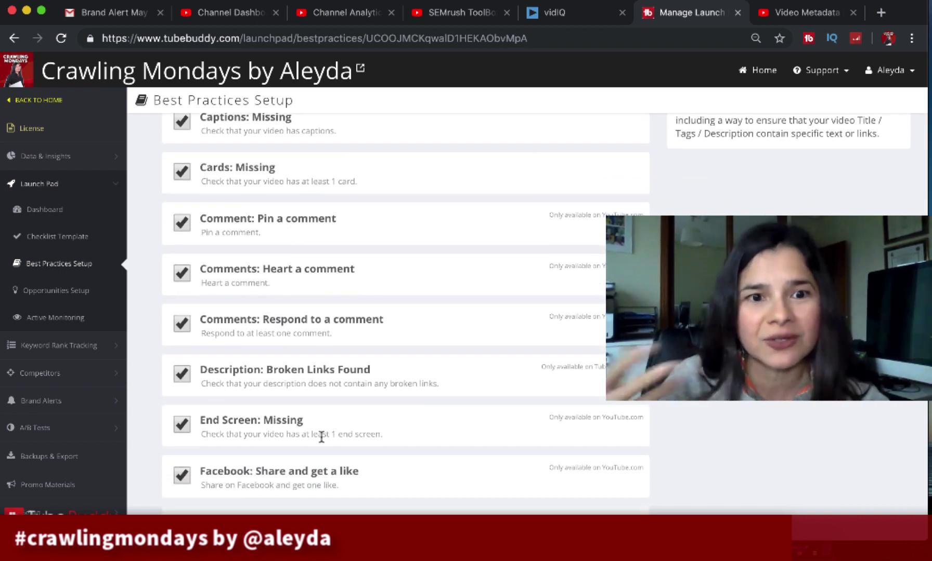
pyautogui.scroll(-2, 314, 266)
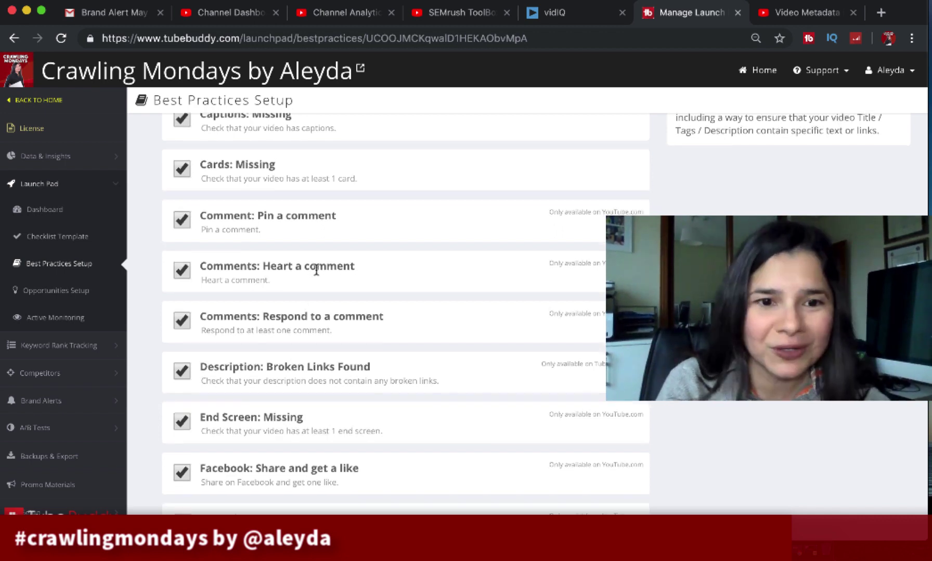
pyautogui.scroll(-2, 395, 306)
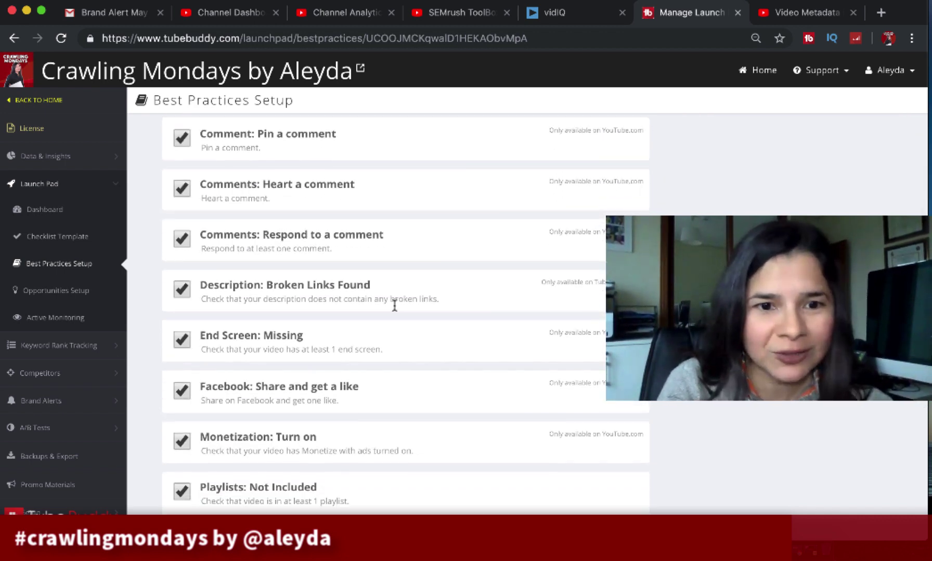
pyautogui.scroll(-2, 332, 387)
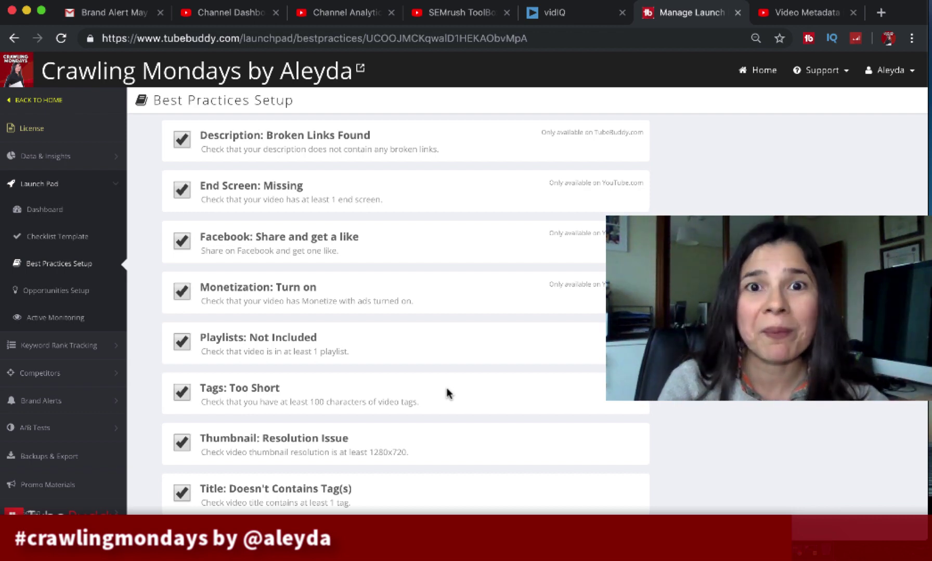
pyautogui.scroll(-2, 448, 394)
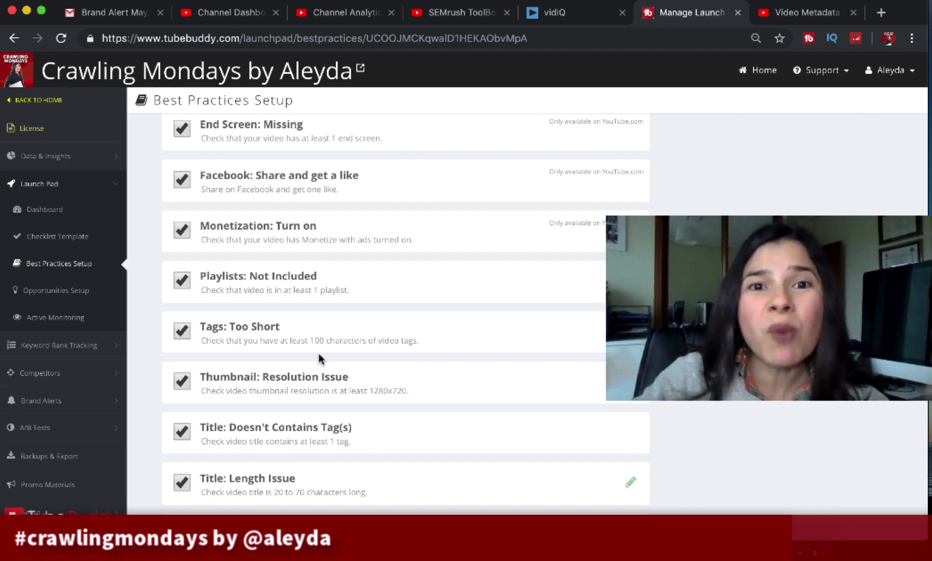
pyautogui.scroll(-1, 319, 353)
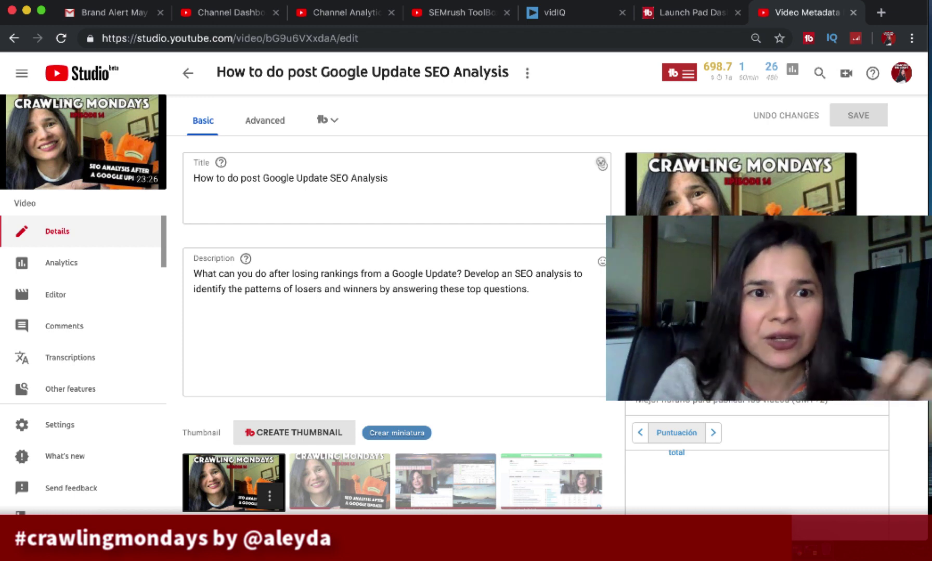
# - Open the TubeBuddy menu of tools and quick links for this video
pyautogui.click(333, 122)
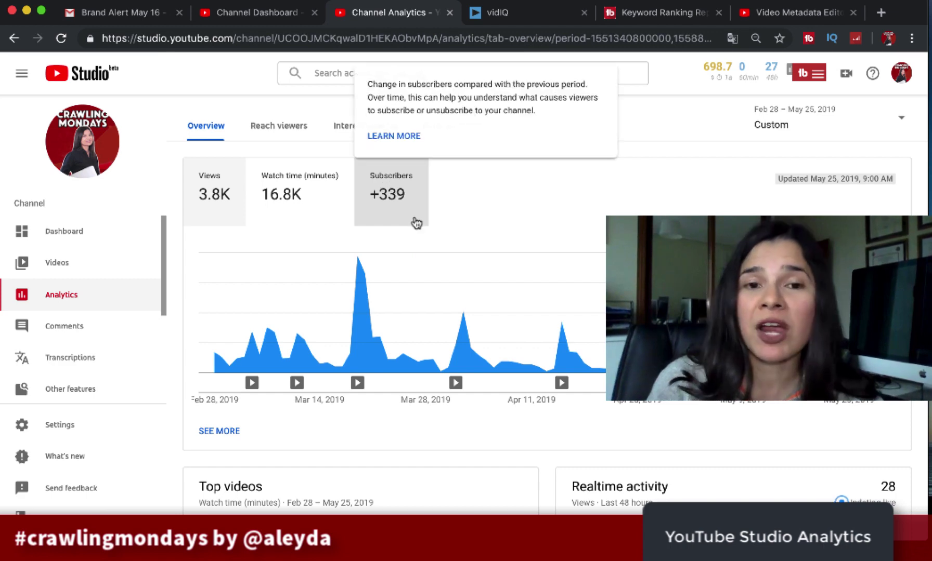
# - Scroll the channel Overview, then switch to the Reach viewers report
pyautogui.scroll(-5, 313, 272)
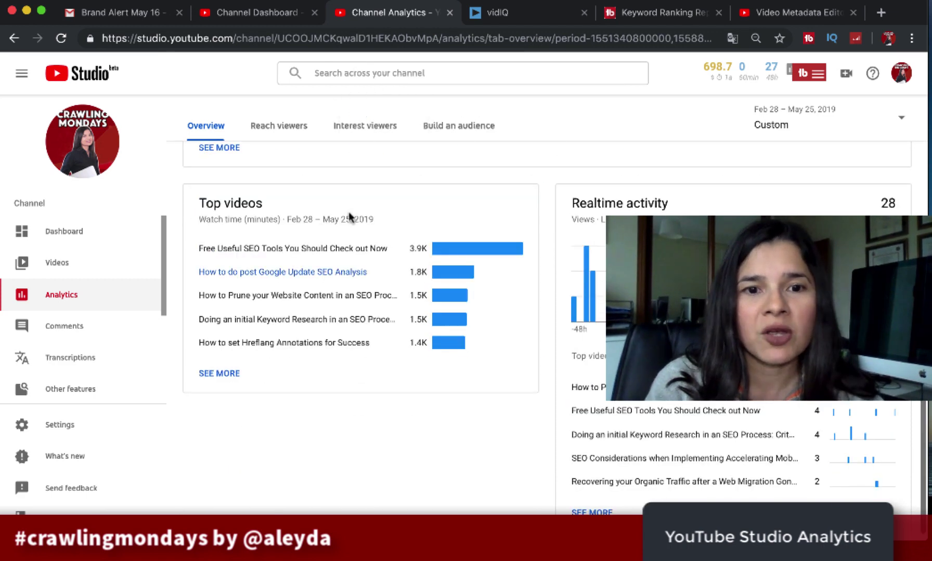
pyautogui.scroll(5, 316, 133)
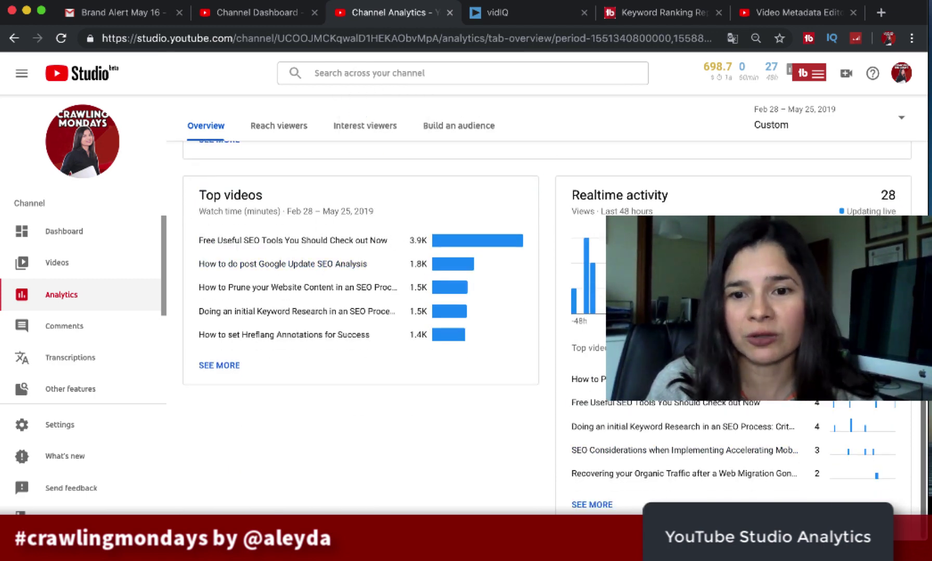
pyautogui.click(290, 130)
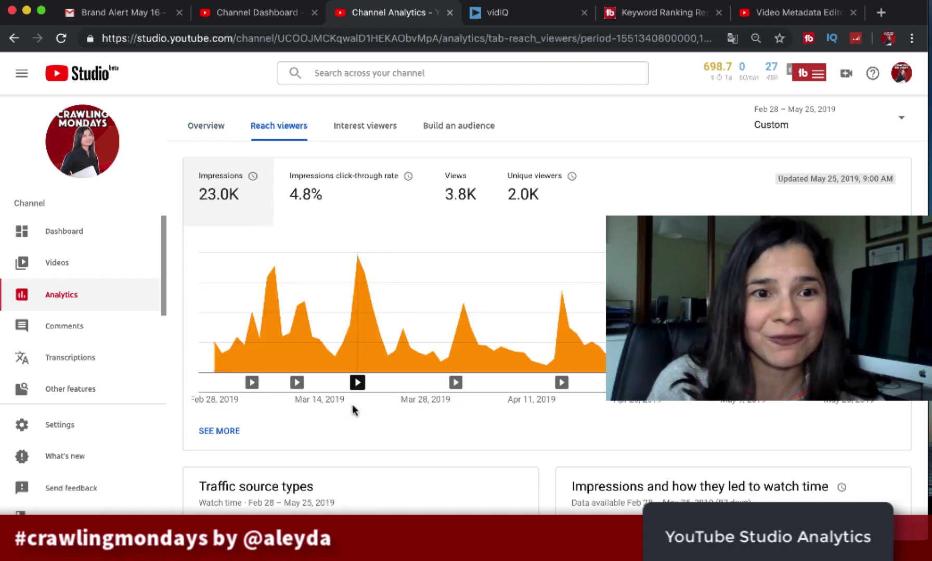
# - Browse the Reach viewers traffic source cards, then switch to the Interest viewers report
pyautogui.scroll(-3, 520, 447)
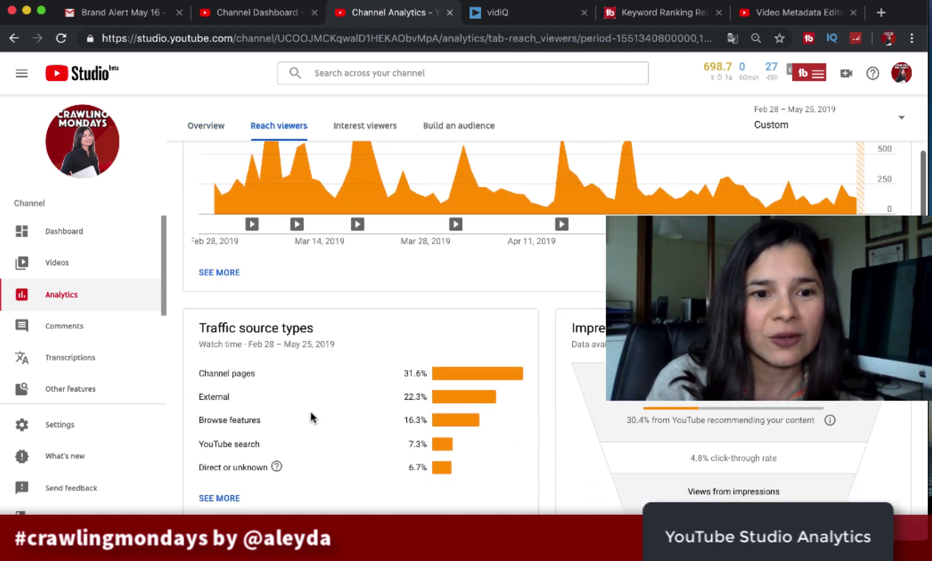
pyautogui.scroll(-5, 301, 437)
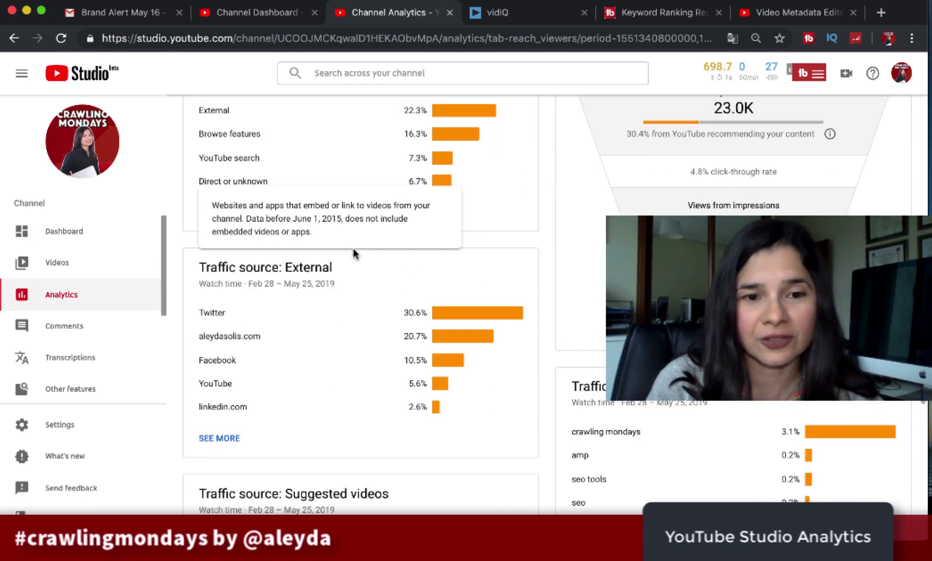
pyautogui.scroll(4, 353, 254)
pyautogui.scroll(-4, 303, 375)
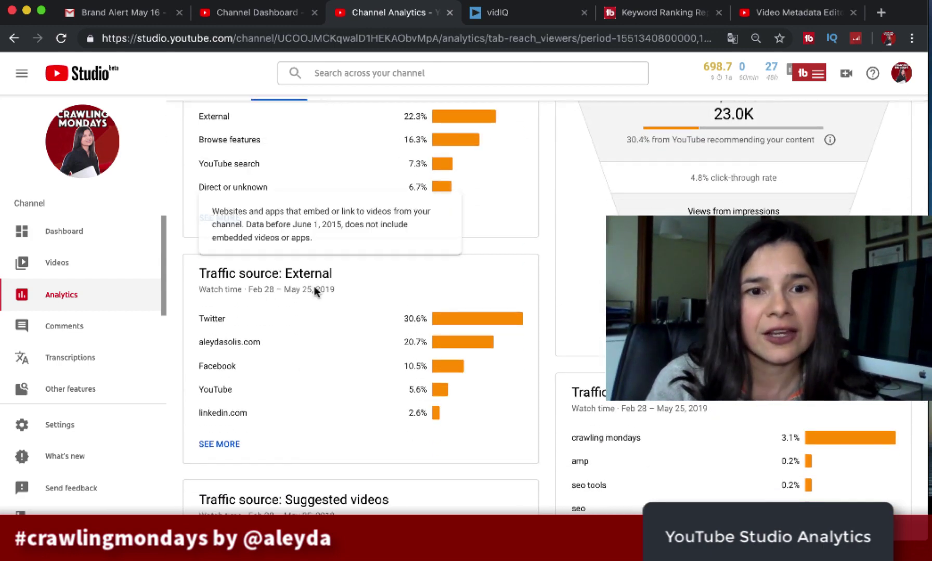
pyautogui.scroll(-1, 312, 291)
pyautogui.scroll(5, 312, 288)
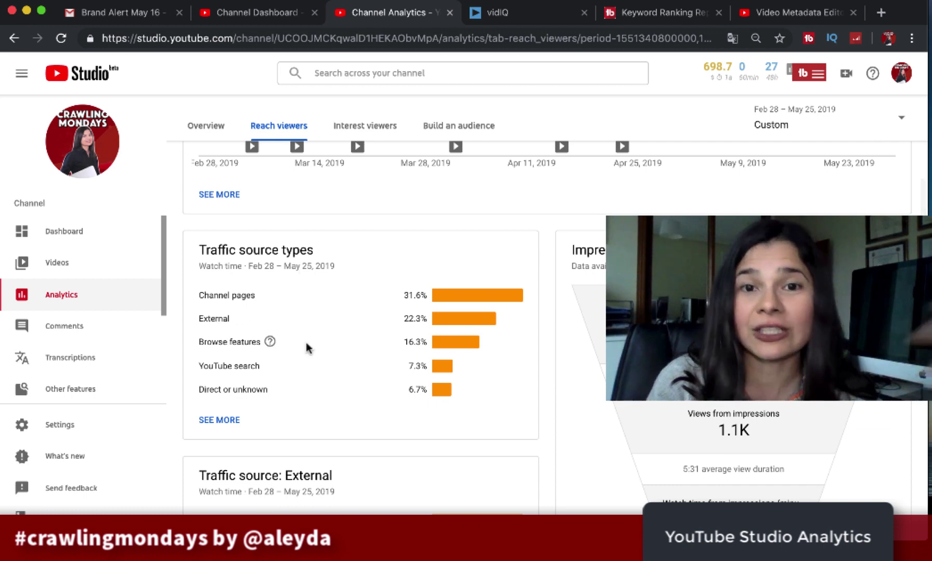
pyautogui.scroll(-3, 306, 342)
pyautogui.scroll(-7, 243, 374)
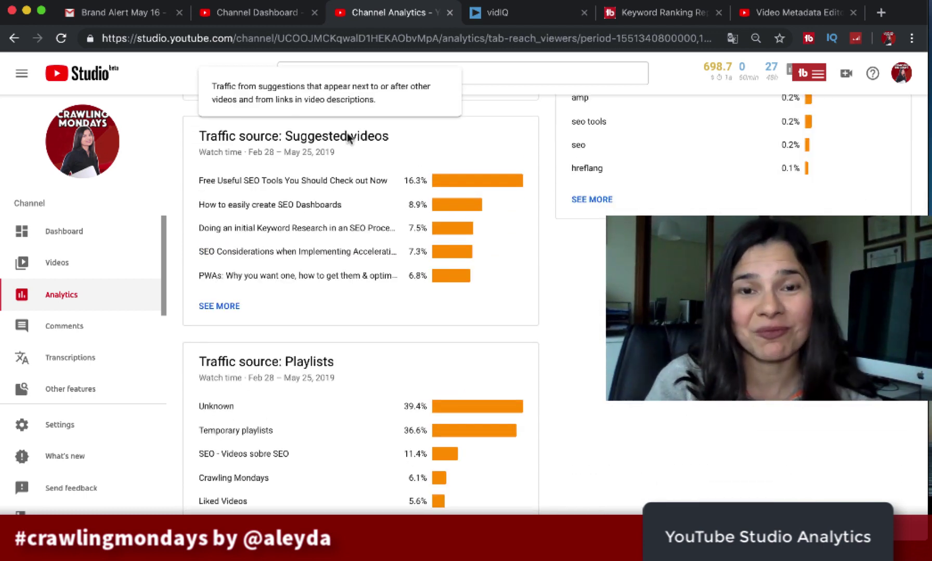
pyautogui.scroll(-1, 419, 387)
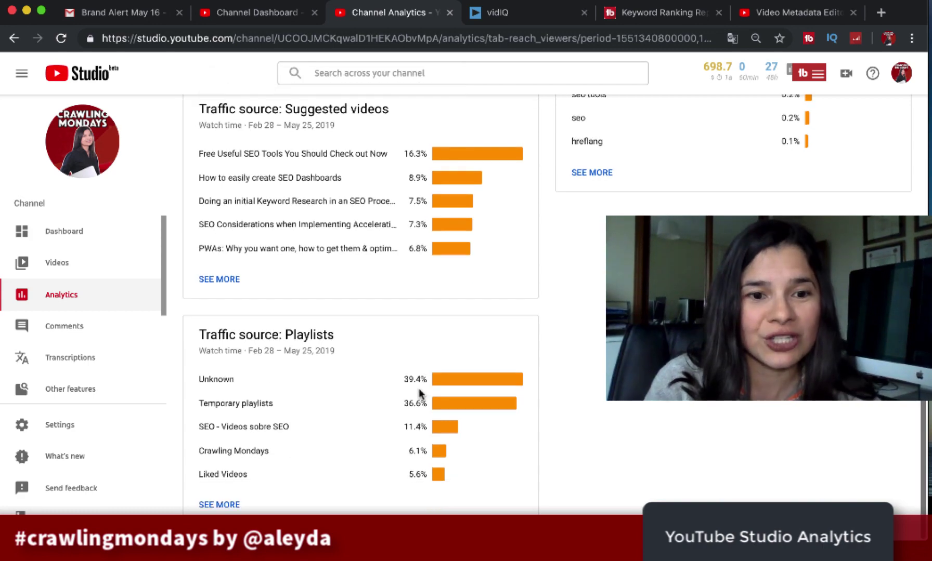
pyautogui.scroll(15, 320, 357)
pyautogui.scroll(-10, 318, 360)
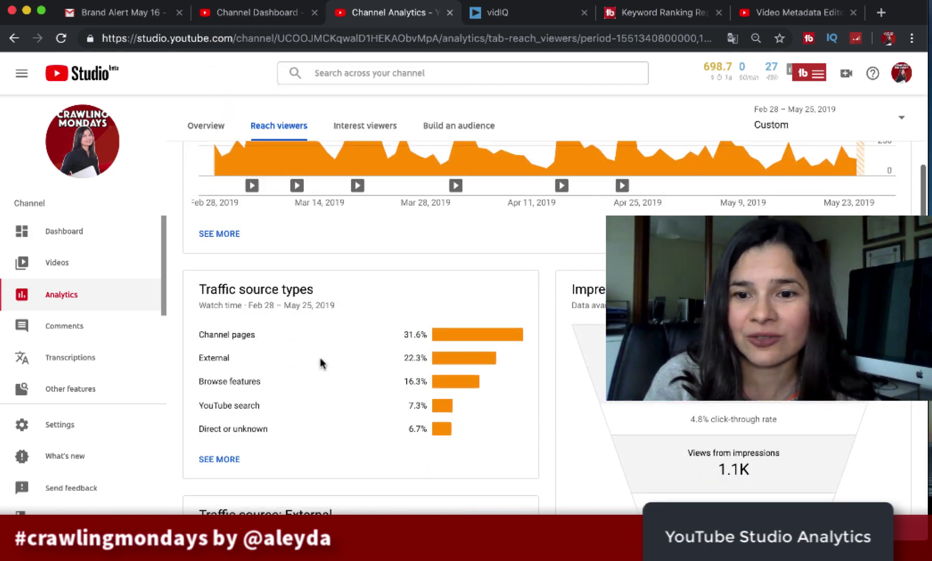
pyautogui.scroll(10, 320, 364)
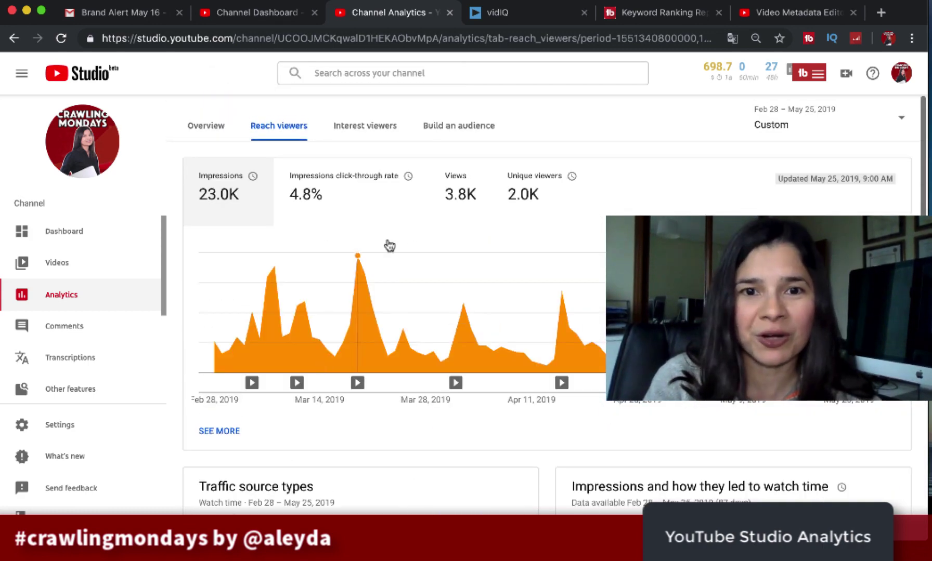
pyautogui.click(377, 130)
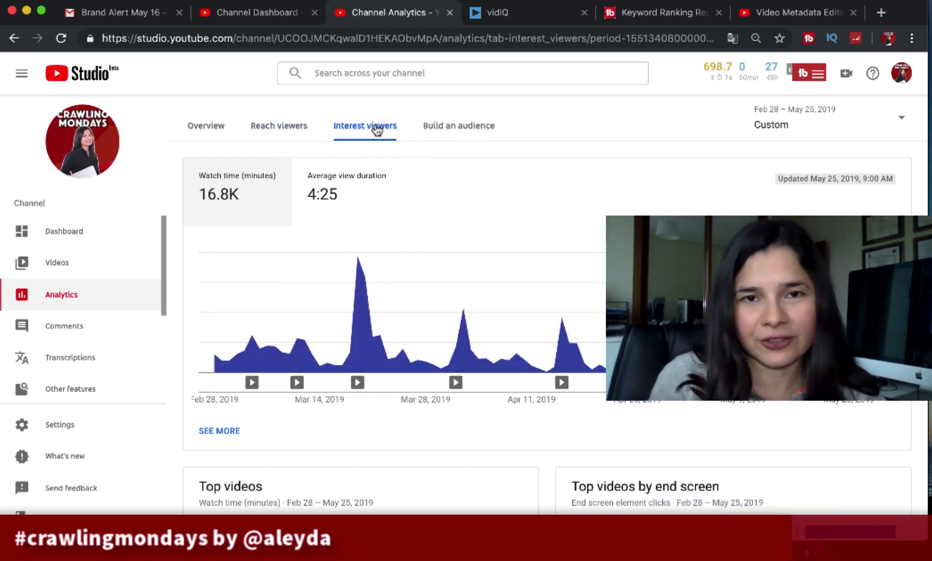
# - Scroll through the Interest viewers report
pyautogui.scroll(-3, 388, 295)
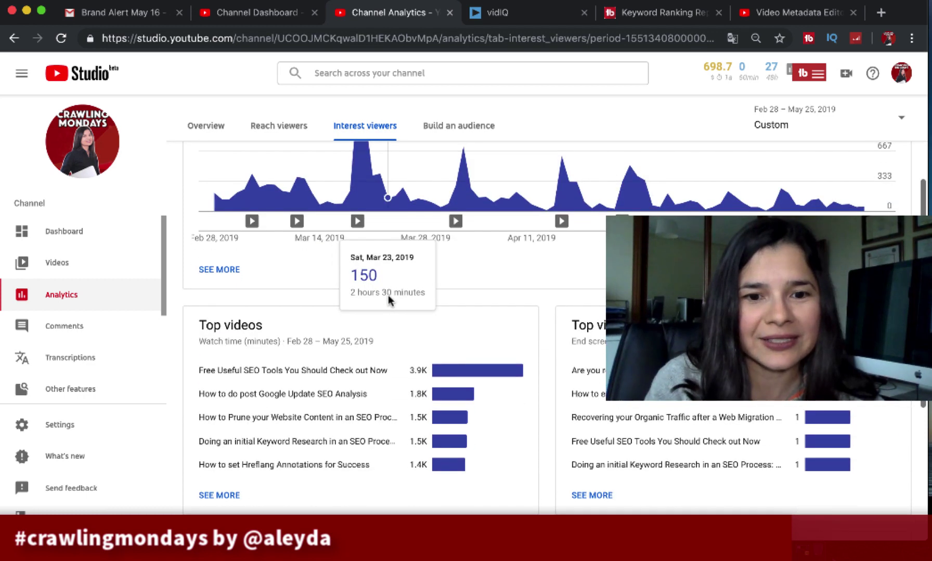
pyautogui.scroll(-2, 388, 295)
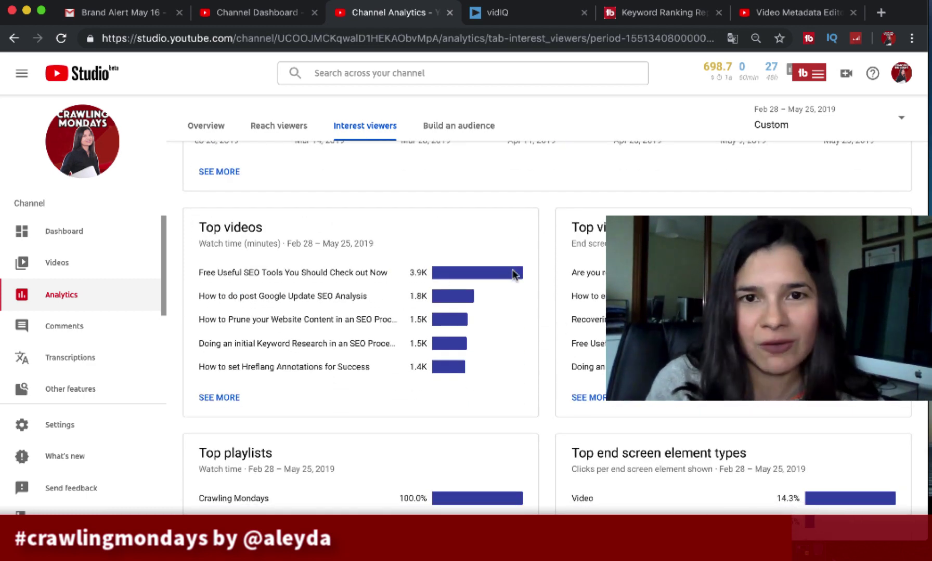
pyautogui.scroll(-1, 513, 391)
# - Browse the Build an audience cards, return to Reach viewers, then bring up the Keyword Ranking Report
pyautogui.click(459, 125)
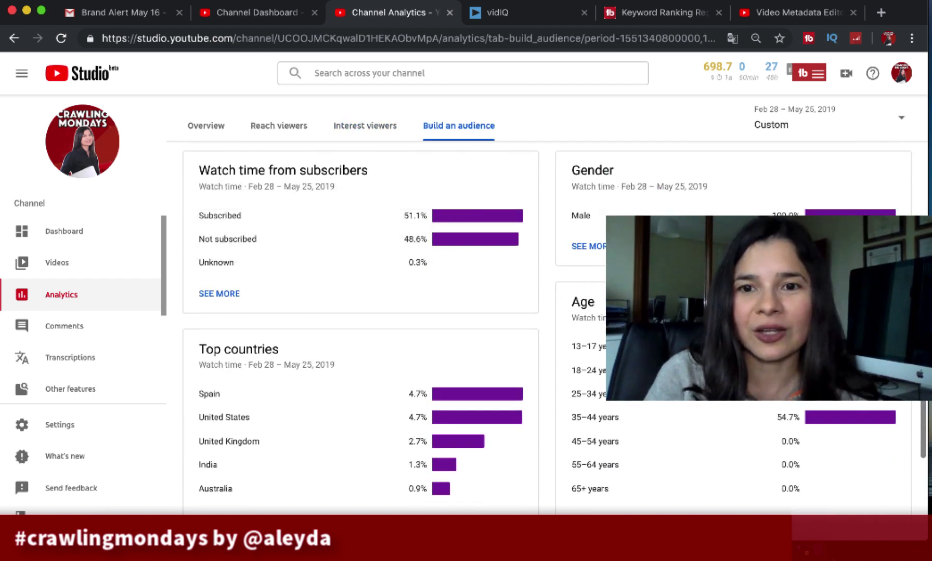
pyautogui.scroll(-2, 456, 446)
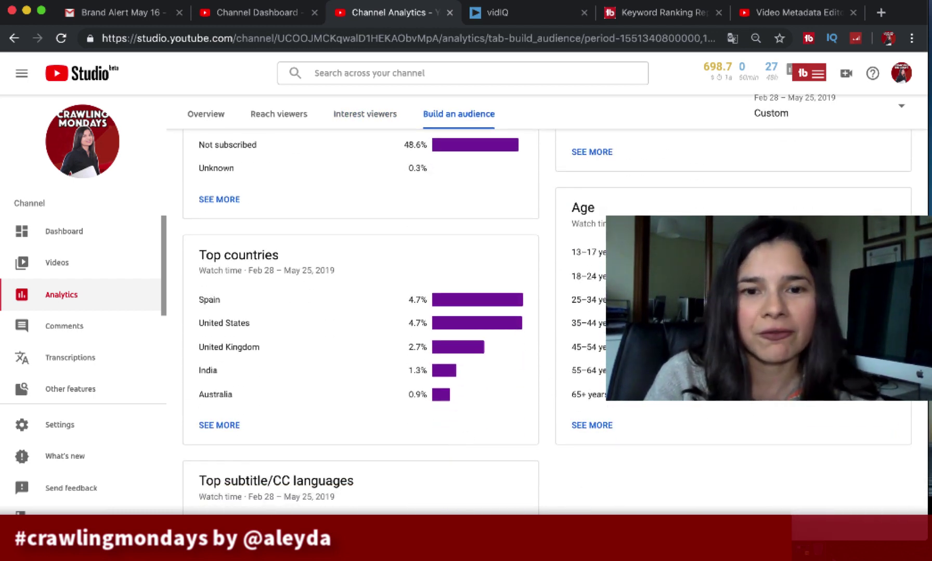
pyautogui.scroll(-2, 456, 446)
pyautogui.scroll(6, 455, 446)
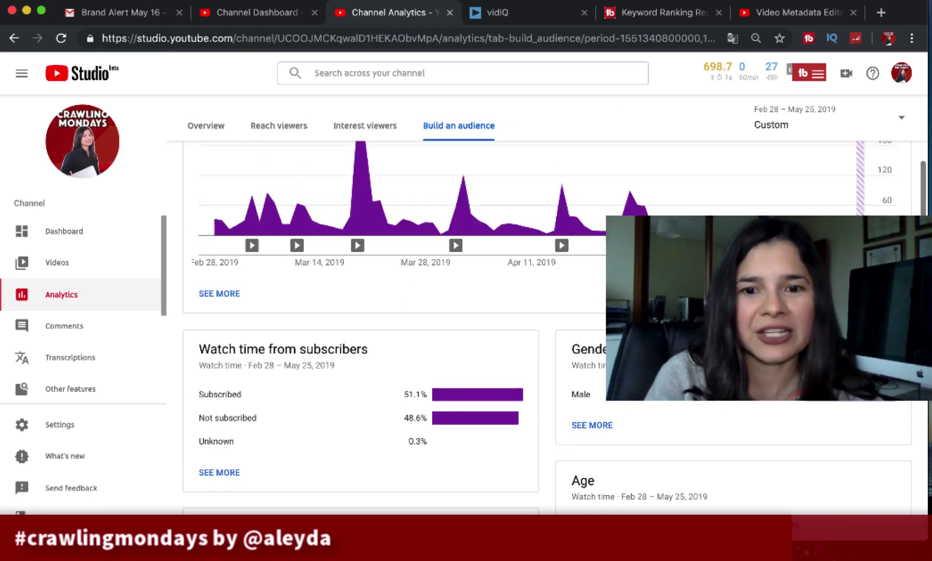
pyautogui.scroll(3, 285, 193)
pyautogui.click(280, 126)
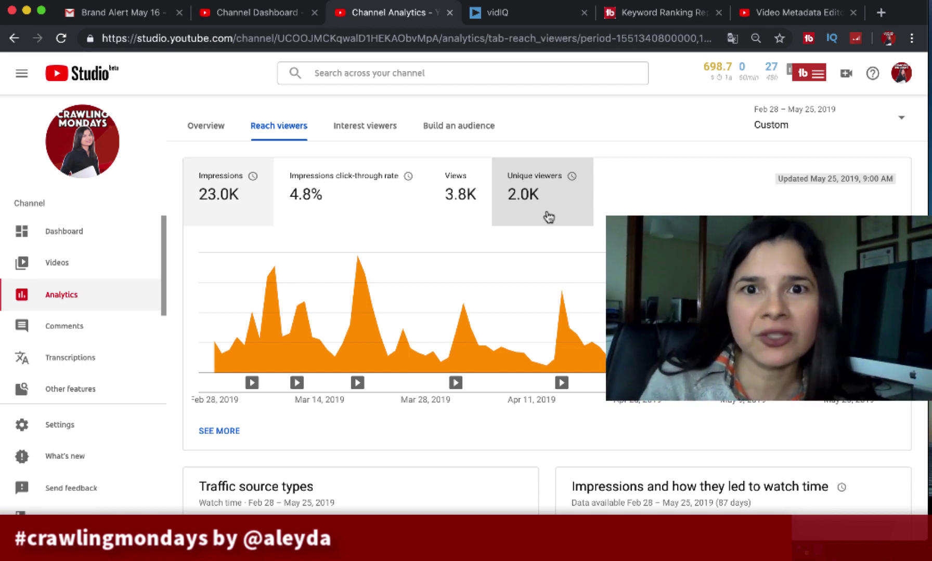
pyautogui.click(639, 17)
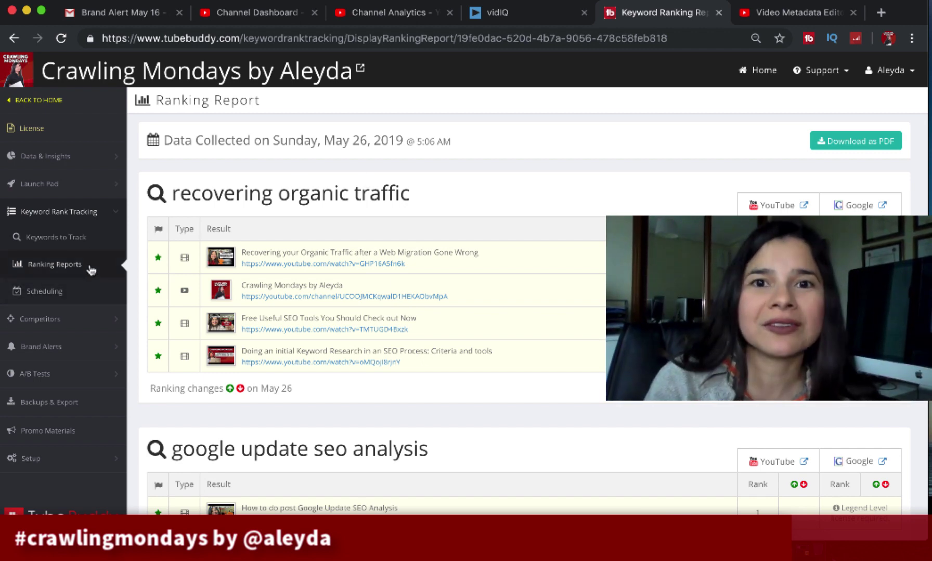
# - Open the tracked keywords and previous reports lists, then load the May 26, 2019 5:06 AM report
pyautogui.click(49, 239)
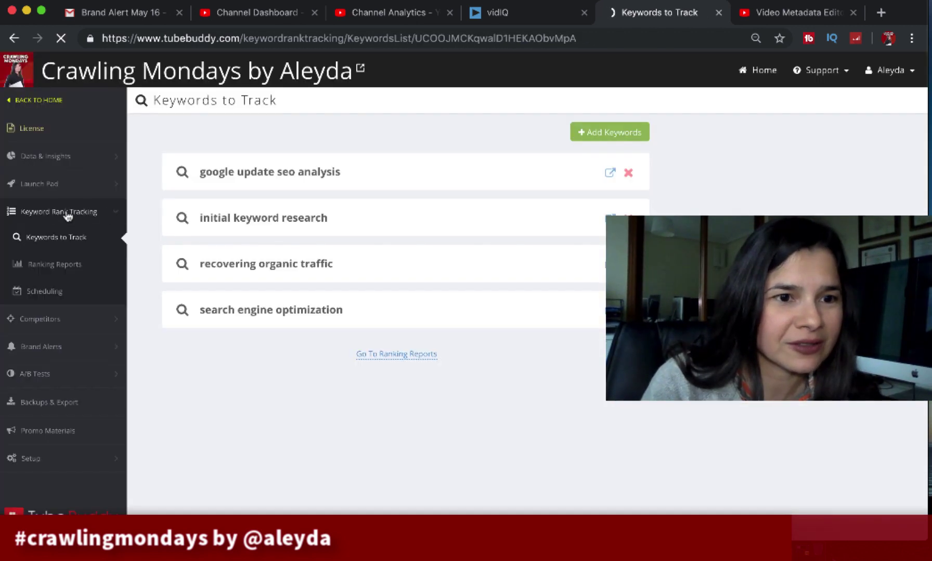
pyautogui.click(48, 273)
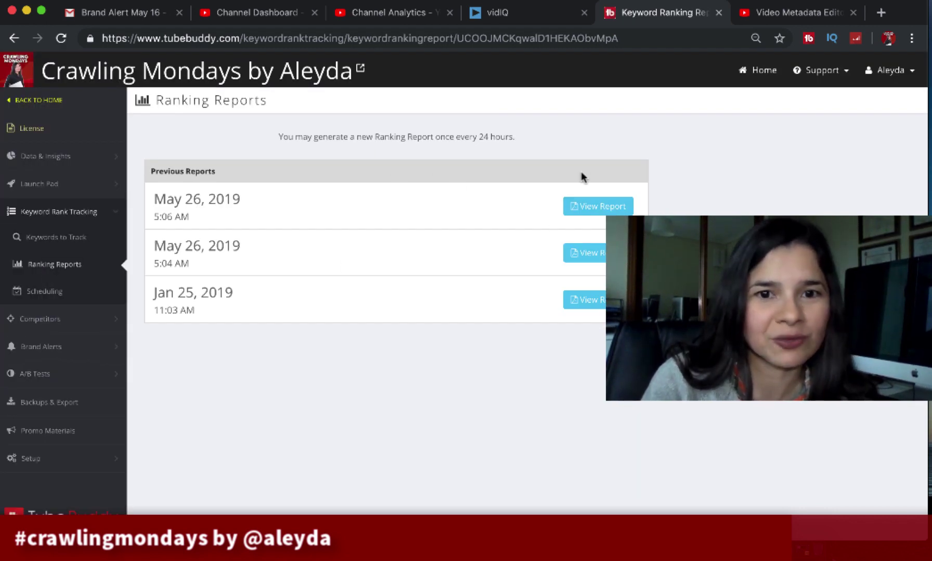
pyautogui.moveTo(322, 137); pyautogui.dragTo(483, 138)
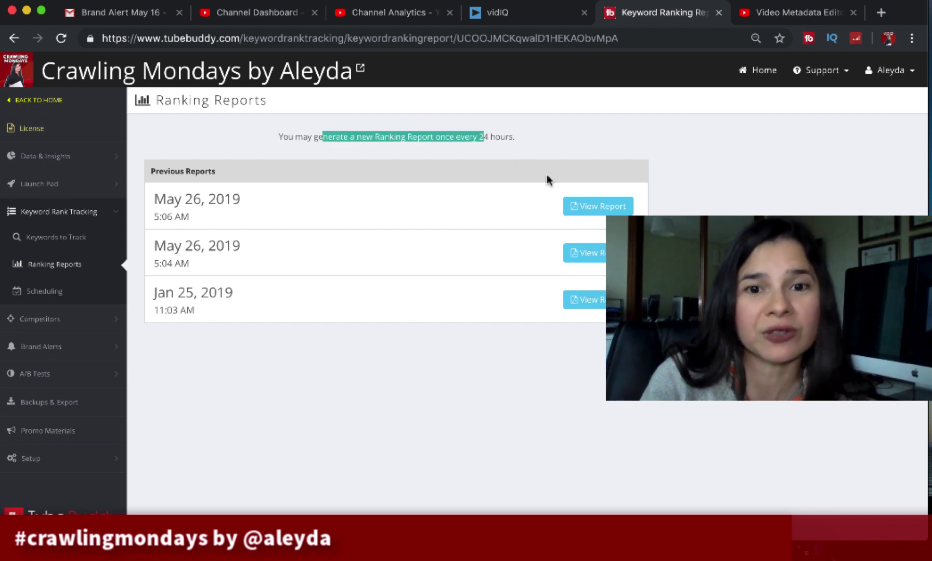
pyautogui.click(595, 206)
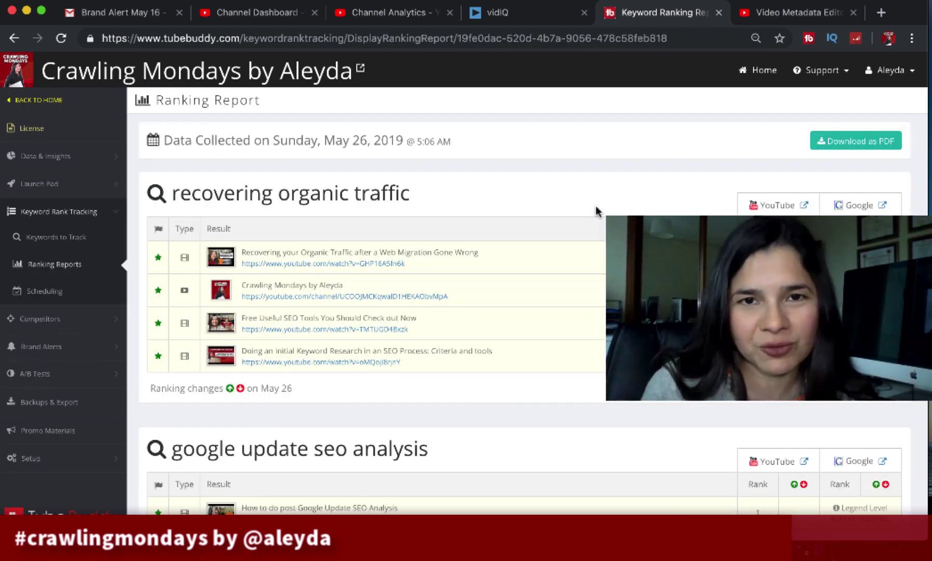
# - Scroll the 'recovering organic traffic' ranking results, then show all open windows
pyautogui.scroll(-2, 402, 282)
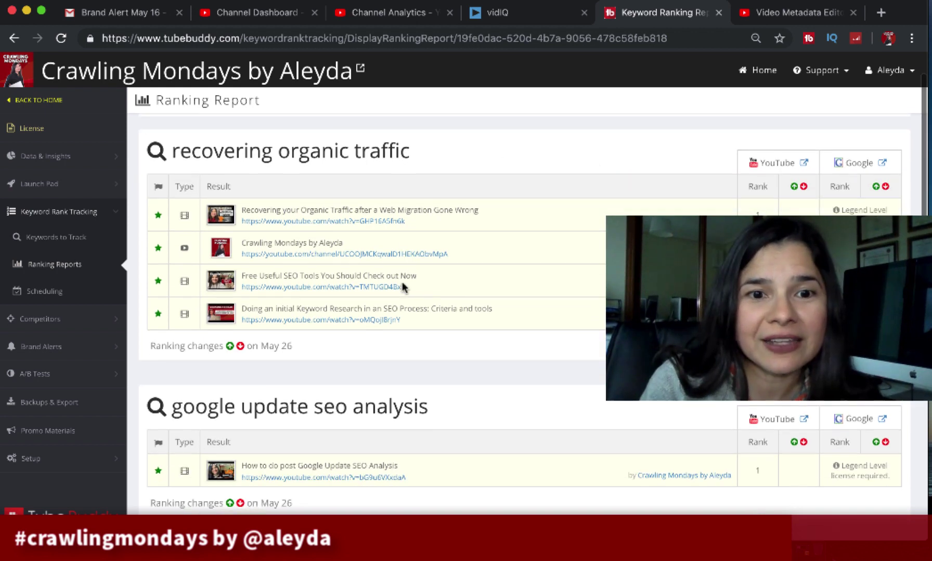
pyautogui.scroll(2, 404, 288)
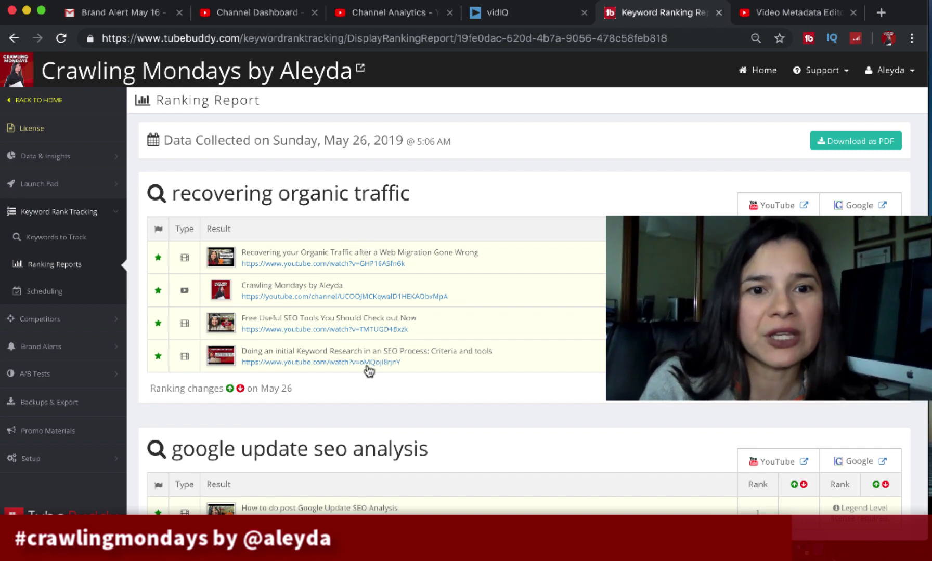
pyautogui.moveTo(409, 192); pyautogui.dragTo(309, 191)
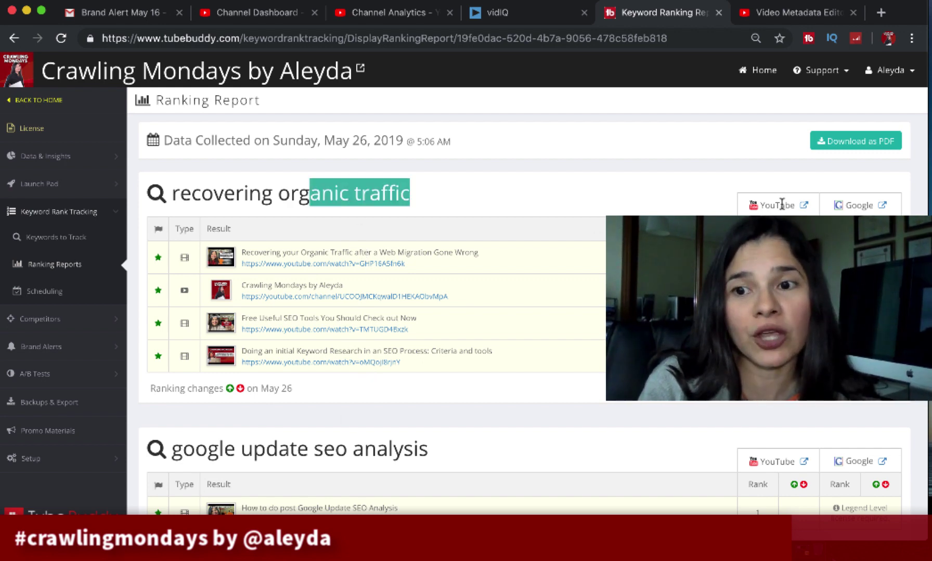
pyautogui.moveTo(781, 204); pyautogui.dragTo(789, 204)
pyautogui.scroll(-9, 607, 409)
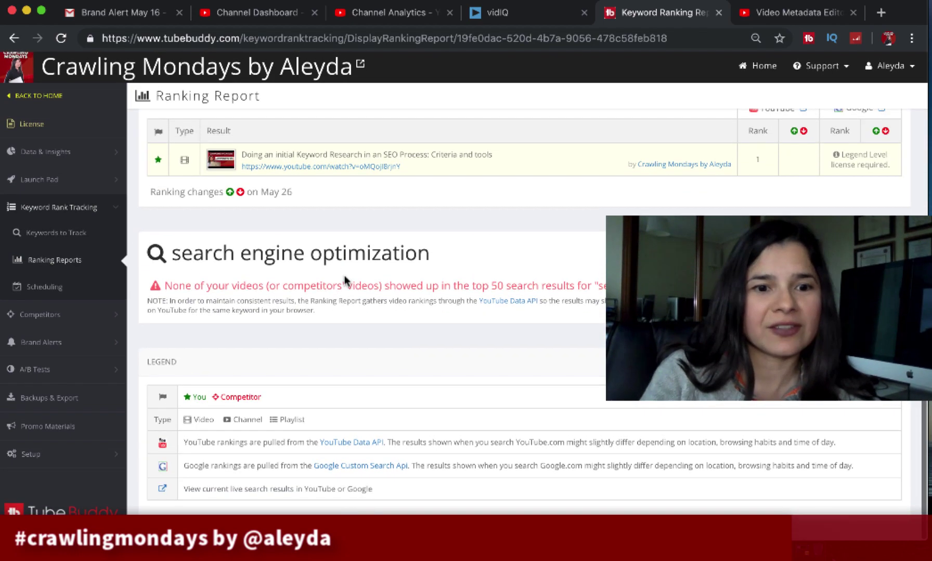
pyautogui.scroll(10, 344, 276)
pyautogui.hotkey('ctrl', 'Up')
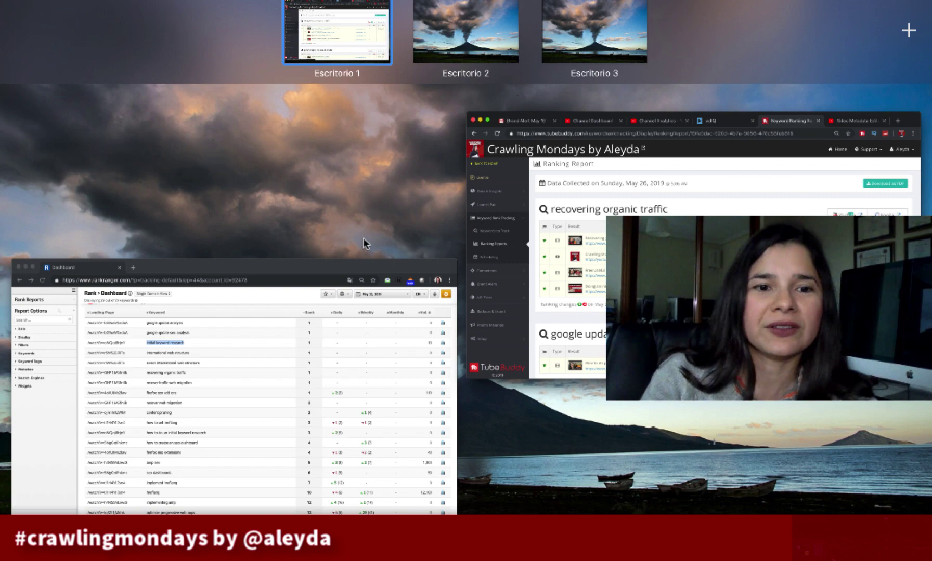
# - Bring Rank Ranger's Dashboard forward and highlight the 'google update analysis' keyword
pyautogui.click(386, 342)
pyautogui.scroll(5, 491, 275)
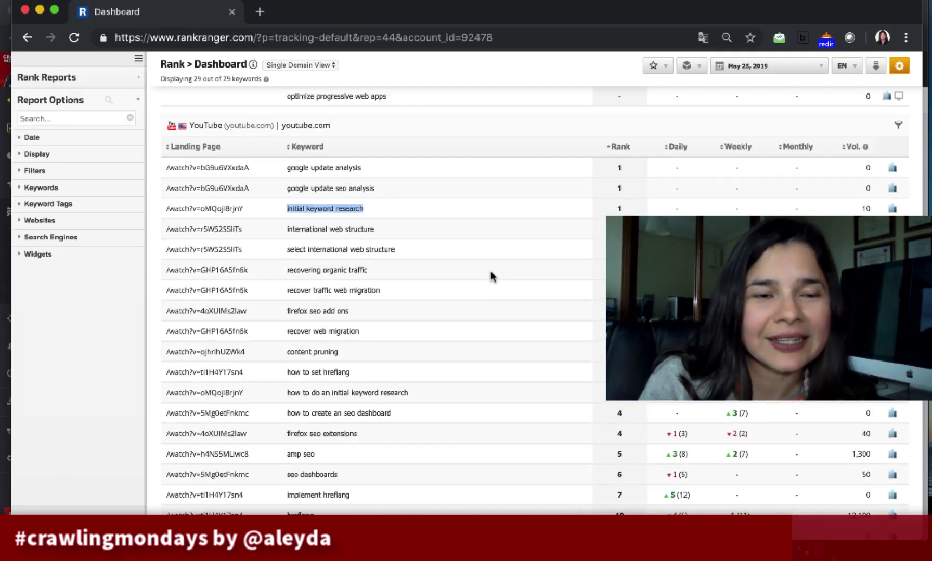
pyautogui.scroll(10, 491, 276)
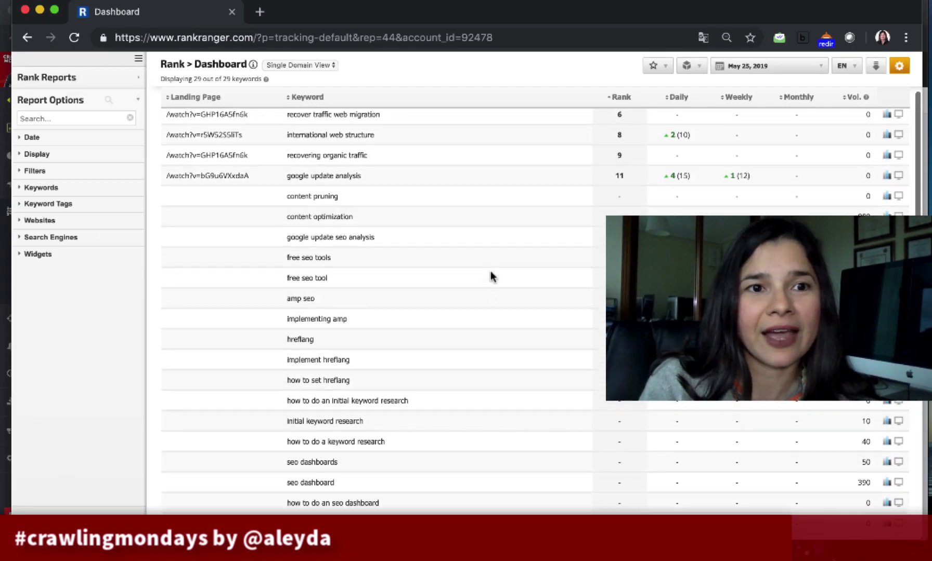
pyautogui.scroll(3, 491, 275)
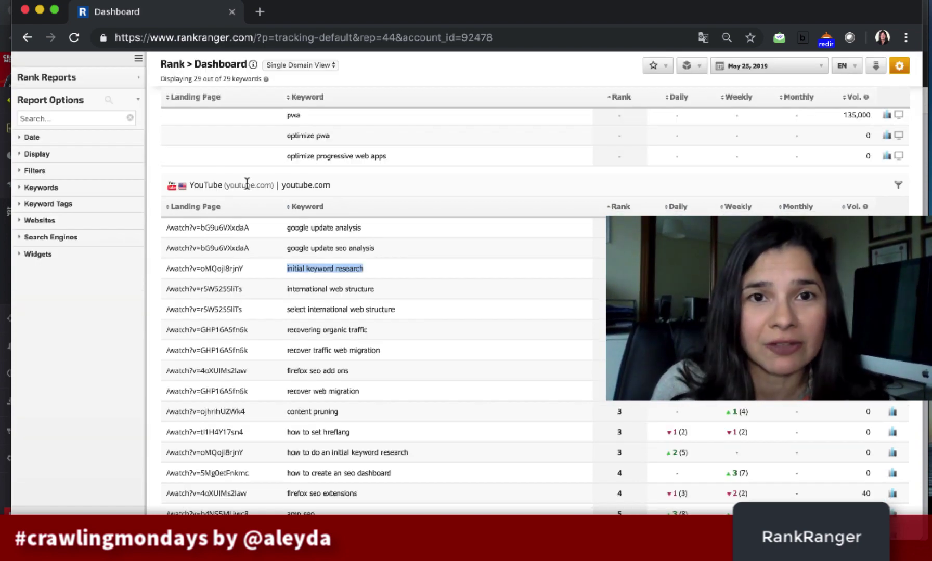
pyautogui.moveTo(364, 227); pyautogui.dragTo(265, 234)
pyautogui.click(151, 249)
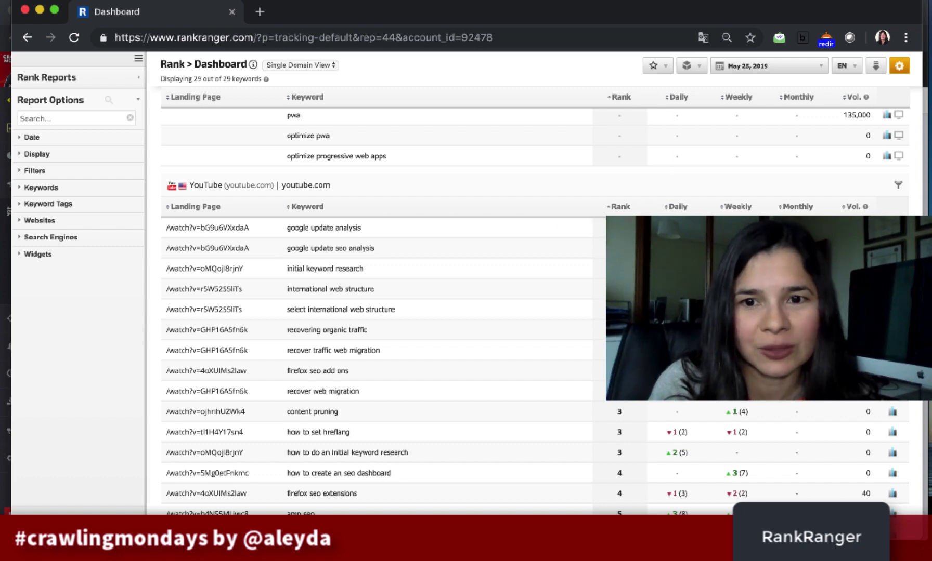
# - Scroll the Google and YouTube keyword rank tables, then show all open windows
pyautogui.scroll(-3, 317, 228)
pyautogui.scroll(2, 630, 193)
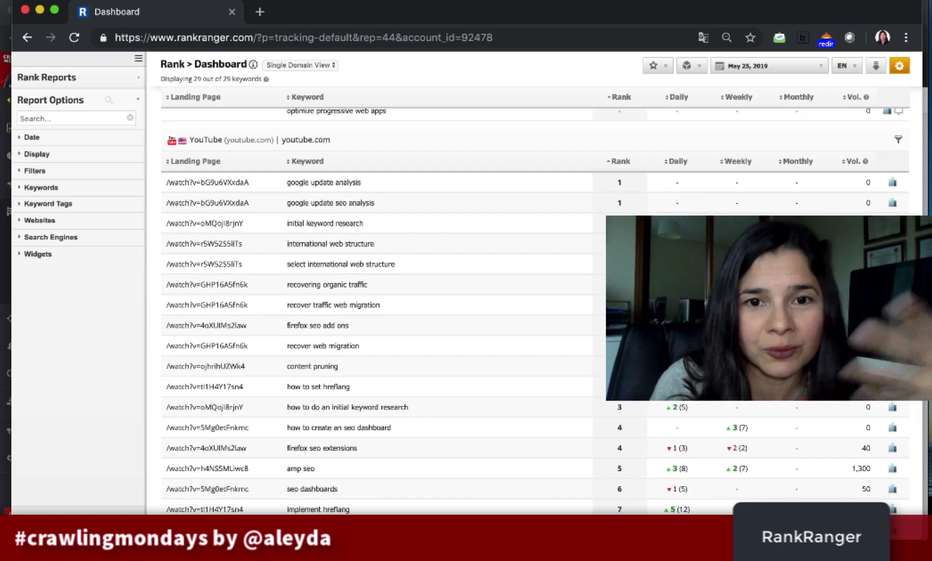
pyautogui.scroll(-3, 380, 312)
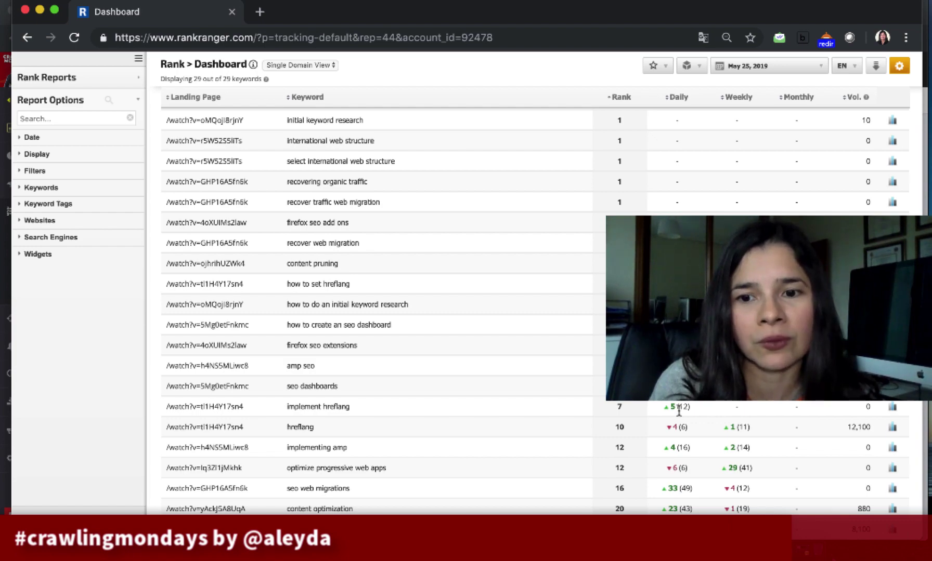
pyautogui.scroll(-3, 676, 464)
pyautogui.scroll(-3, 379, 312)
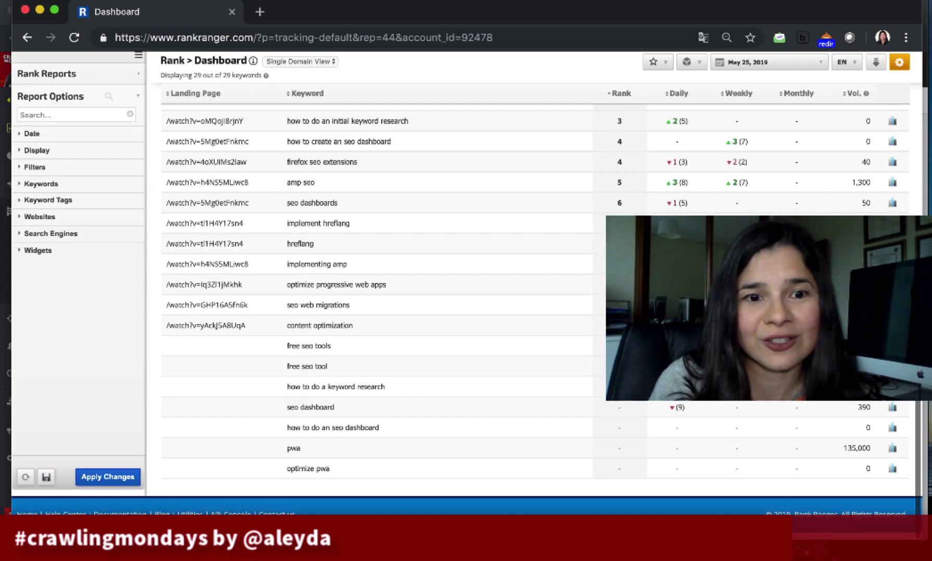
pyautogui.scroll(12, 379, 312)
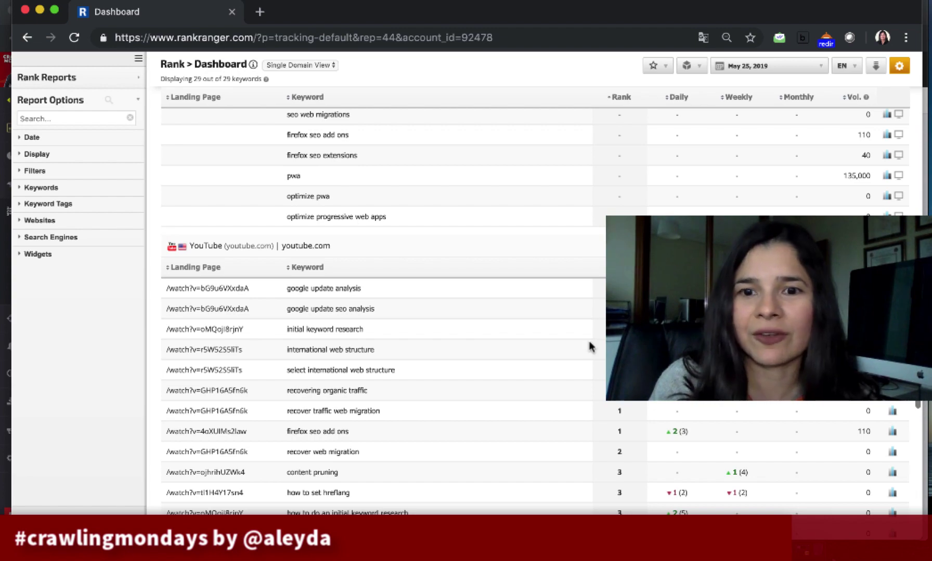
pyautogui.hotkey('ctrl', 'Up')
# - In vidIQ's channel videos table, view stats for Free Useful SEO Tools, SEO Considerations and How to set Hreflang
pyautogui.click(600, 125)
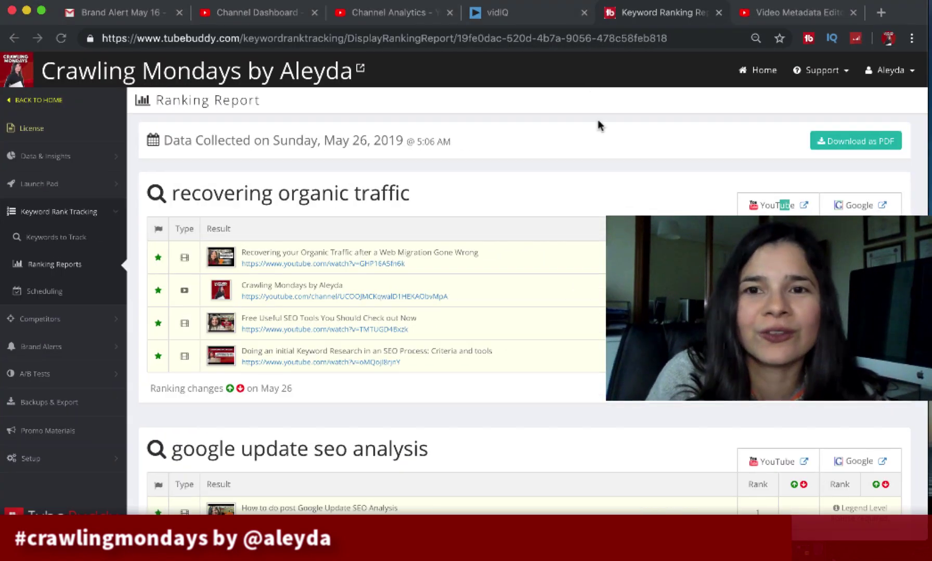
pyautogui.click(532, 20)
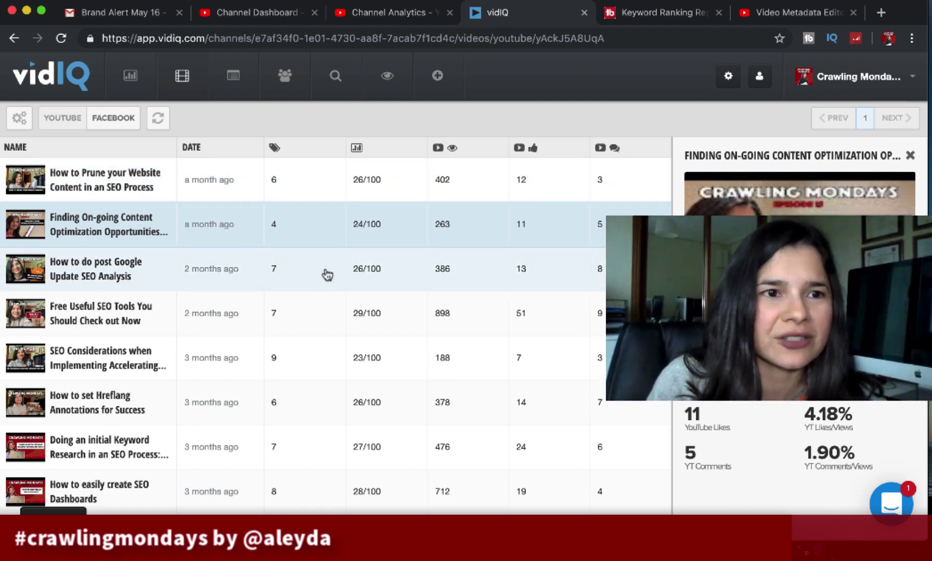
pyautogui.click(327, 315)
pyautogui.click(321, 364)
pyautogui.click(320, 399)
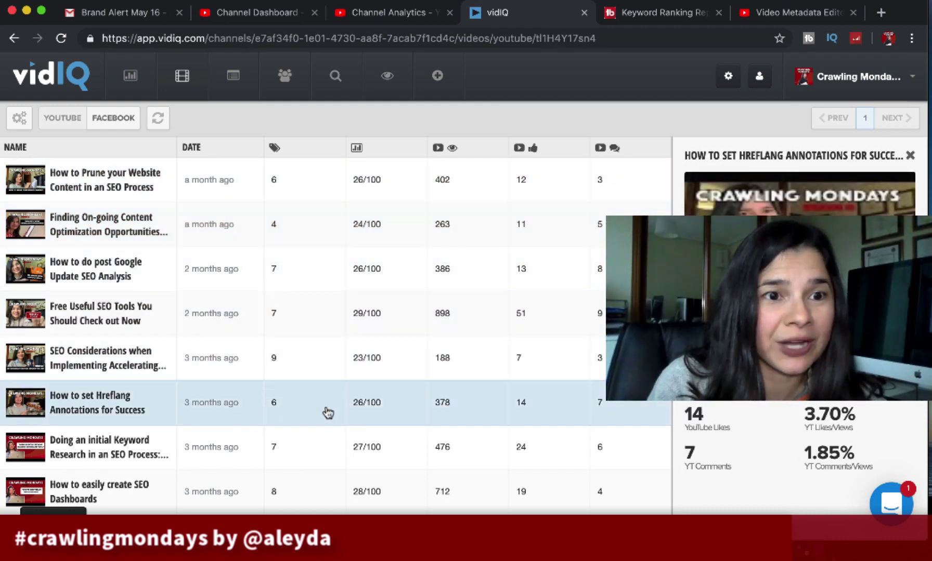
# - Return to the Rank Ranger dashboard and review its keyword rankings
pyautogui.hotkey('ctrl', 'Up')
pyautogui.click(370, 374)
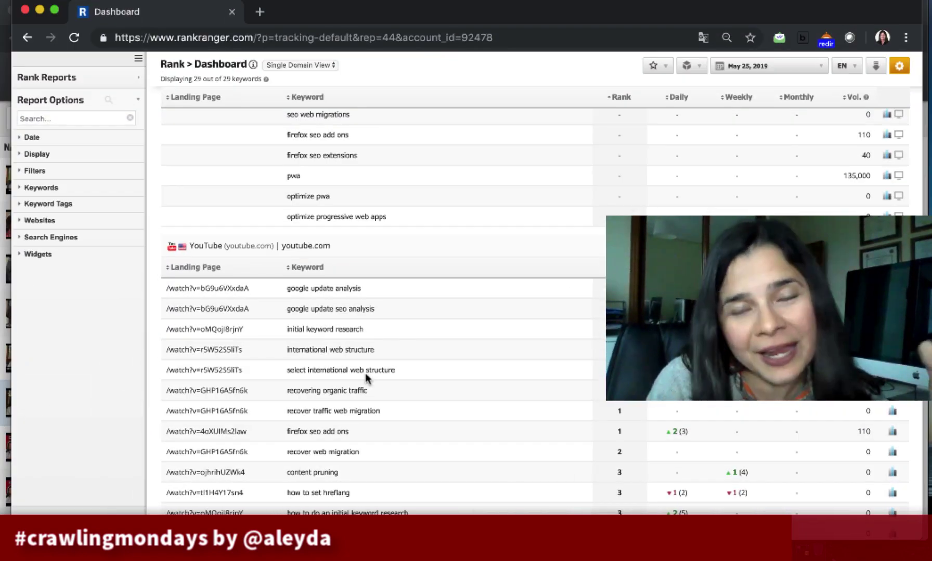
pyautogui.scroll(15, 366, 378)
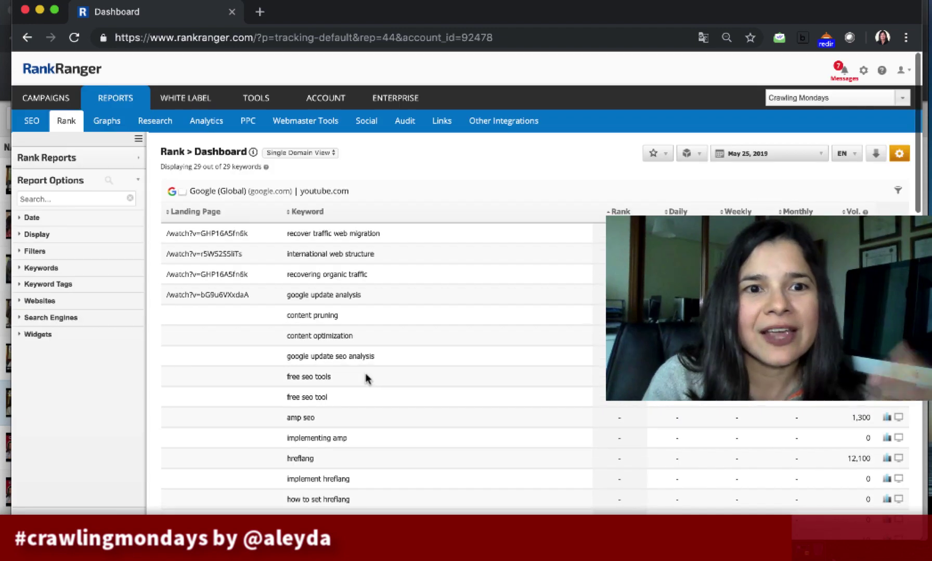
pyautogui.scroll(-15, 453, 362)
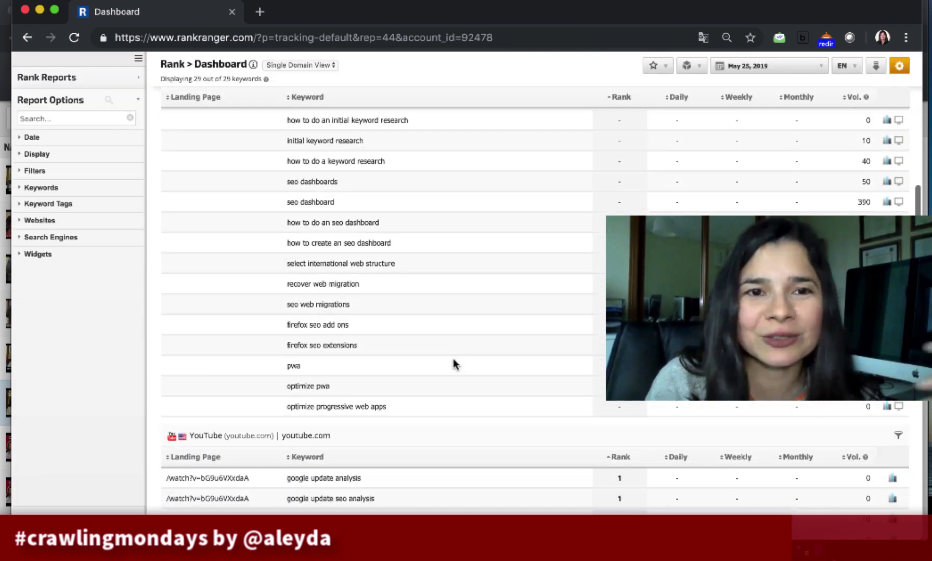
pyautogui.scroll(-3, 453, 362)
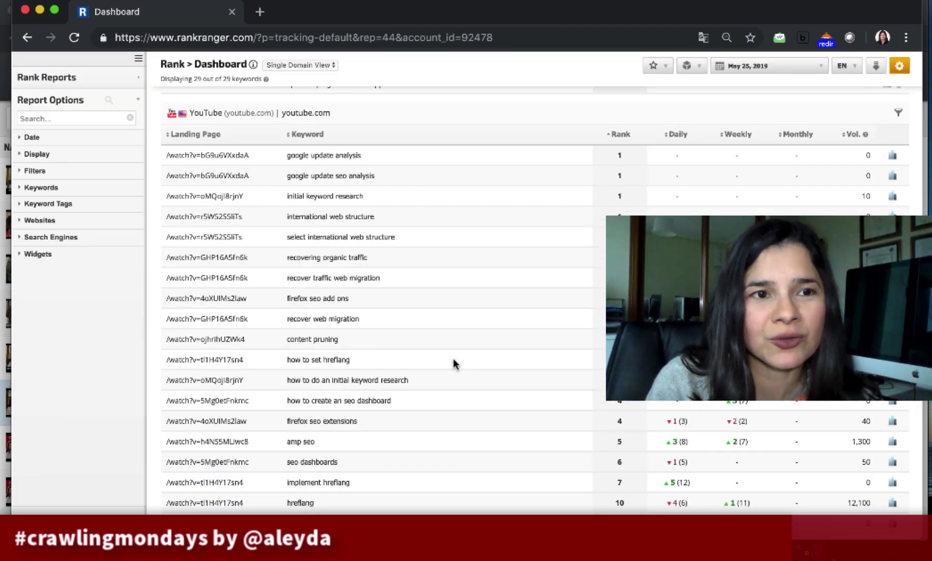
pyautogui.scroll(-3, 551, 390)
pyautogui.scroll(4, 653, 421)
pyautogui.scroll(15, 653, 421)
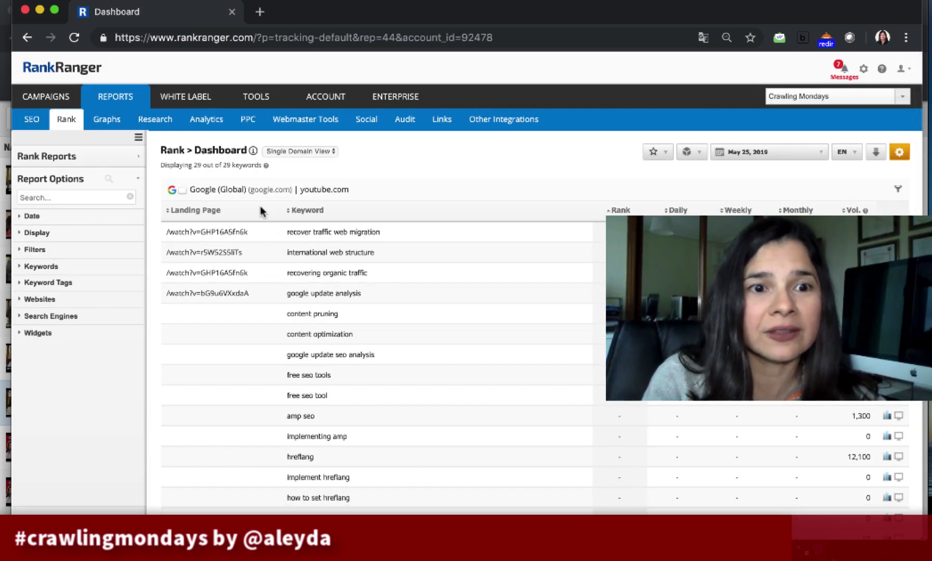
pyautogui.scroll(-10, 298, 346)
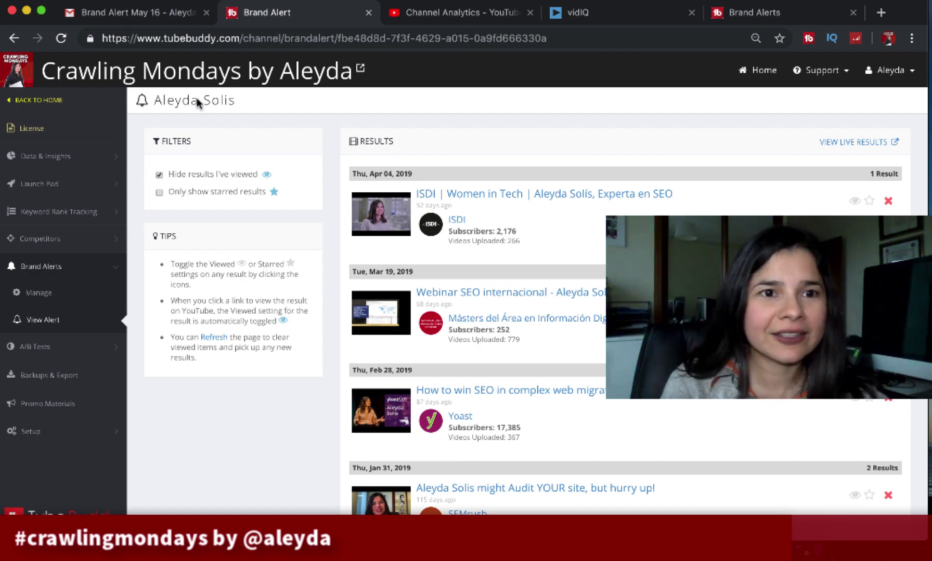
pyautogui.hotkey('ctrl', 'Up')
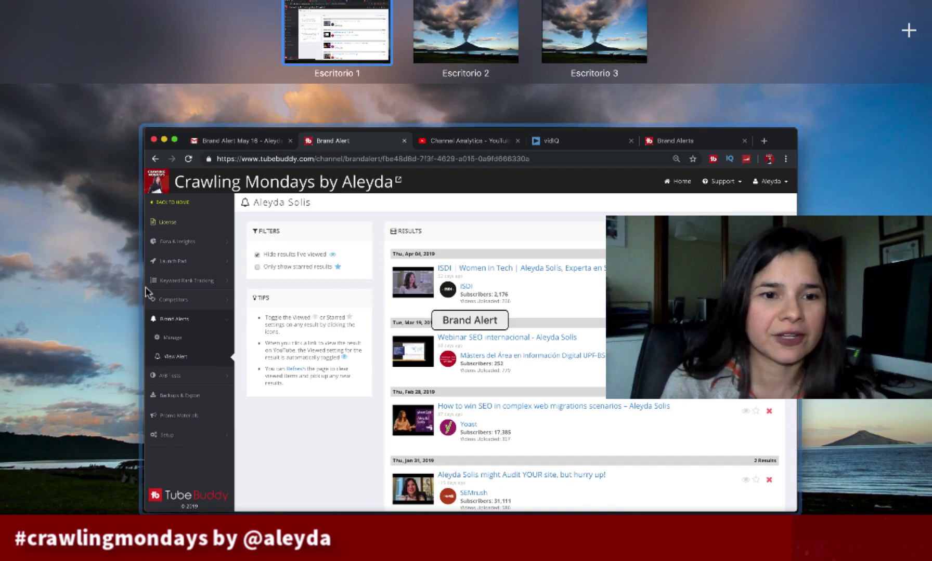
pyautogui.click(307, 318)
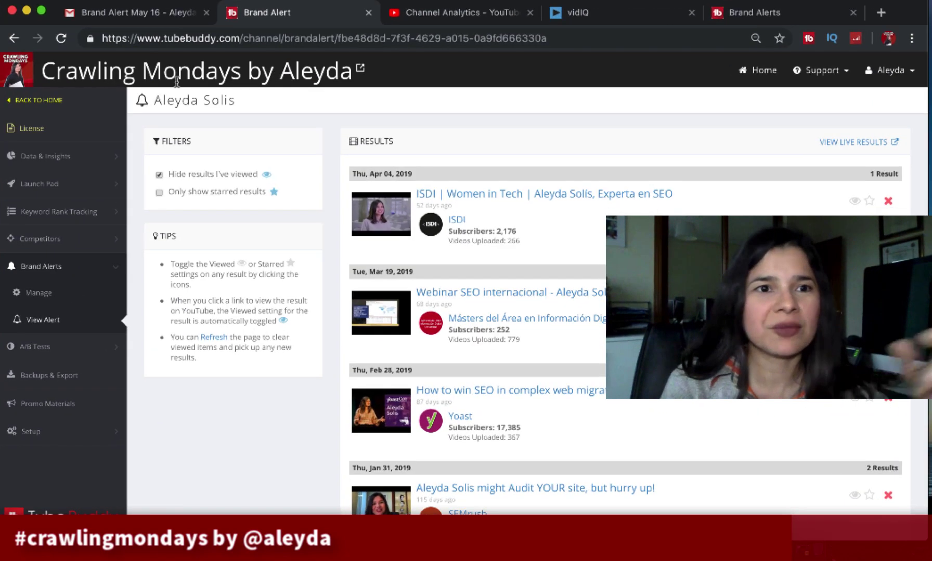
pyautogui.click(148, 22)
pyautogui.scroll(1, 475, 265)
pyautogui.scroll(3, 475, 265)
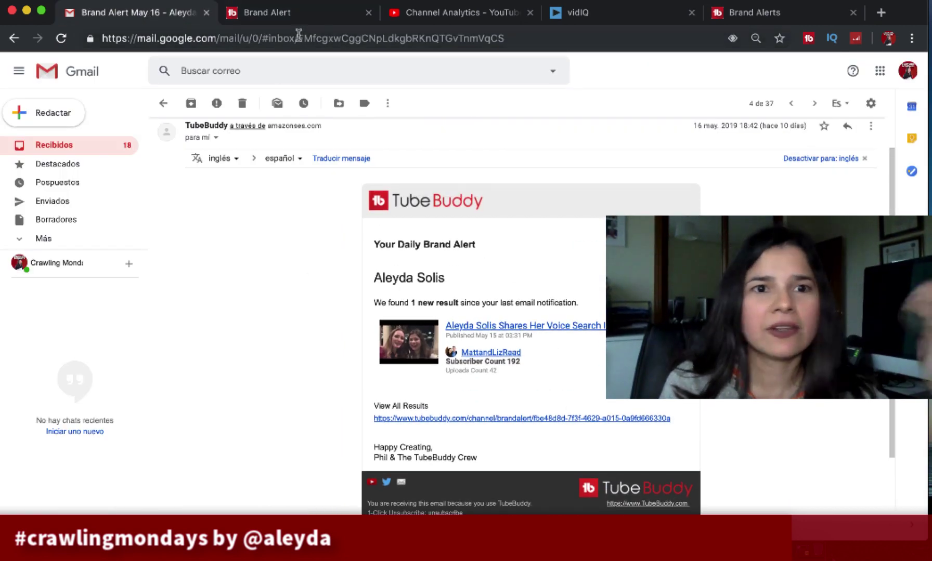
pyautogui.click(294, 15)
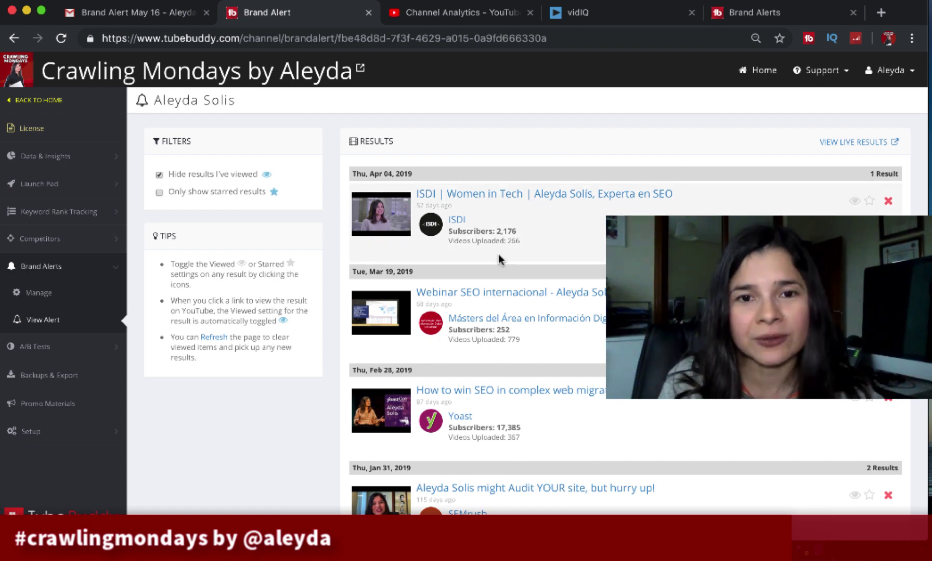
pyautogui.scroll(-10, 583, 353)
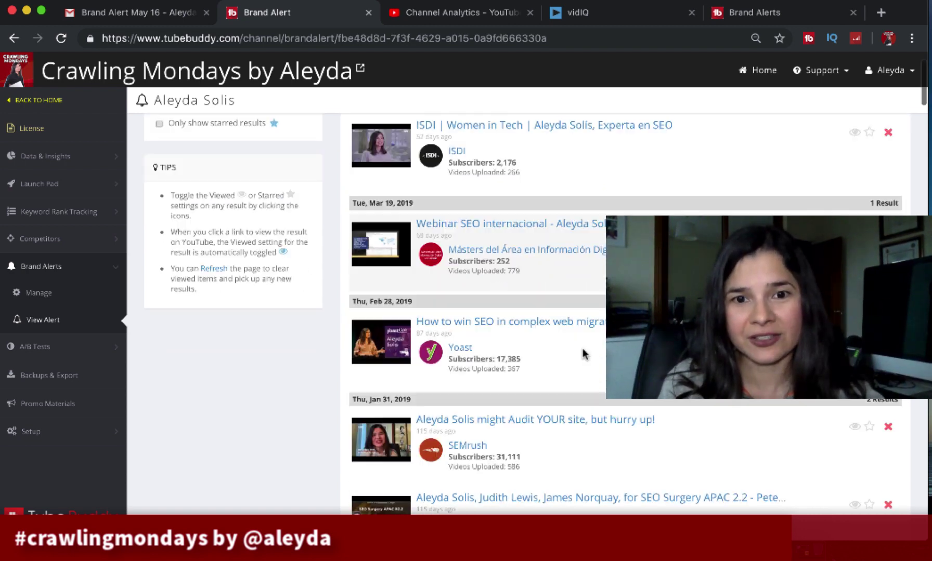
pyautogui.scroll(10, 584, 353)
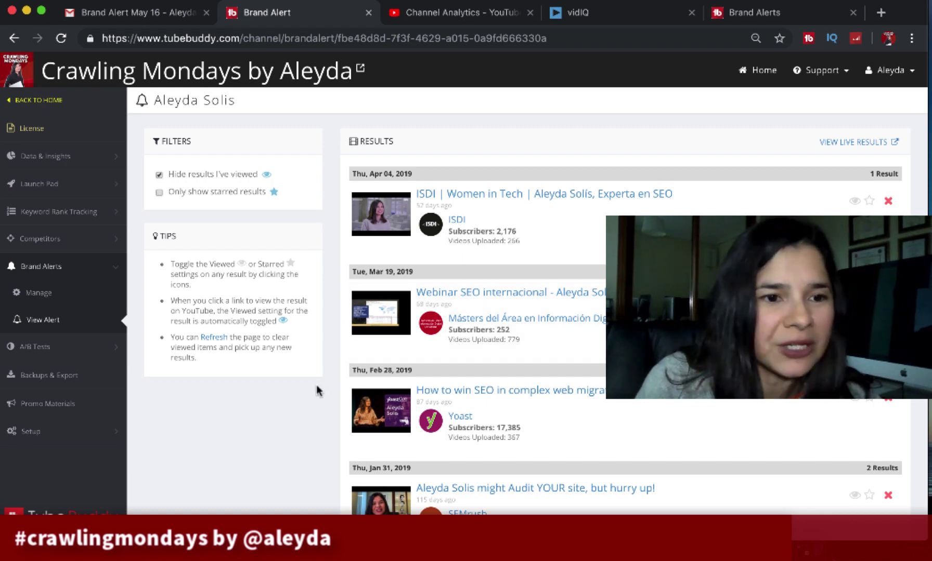
# - Go to TubeBuddy's Manage A/B Tests page from the A/B Tests sidebar section
pyautogui.click(46, 355)
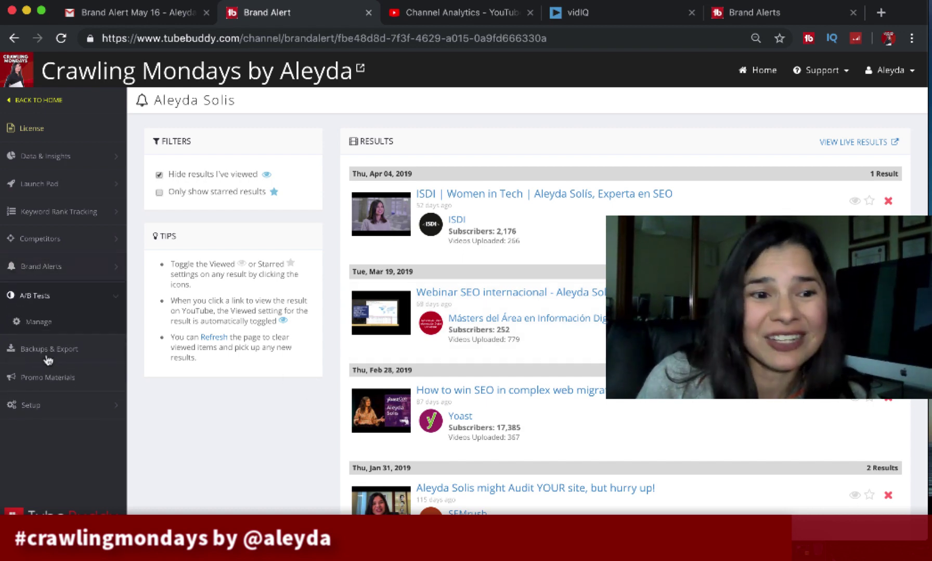
pyautogui.click(38, 321)
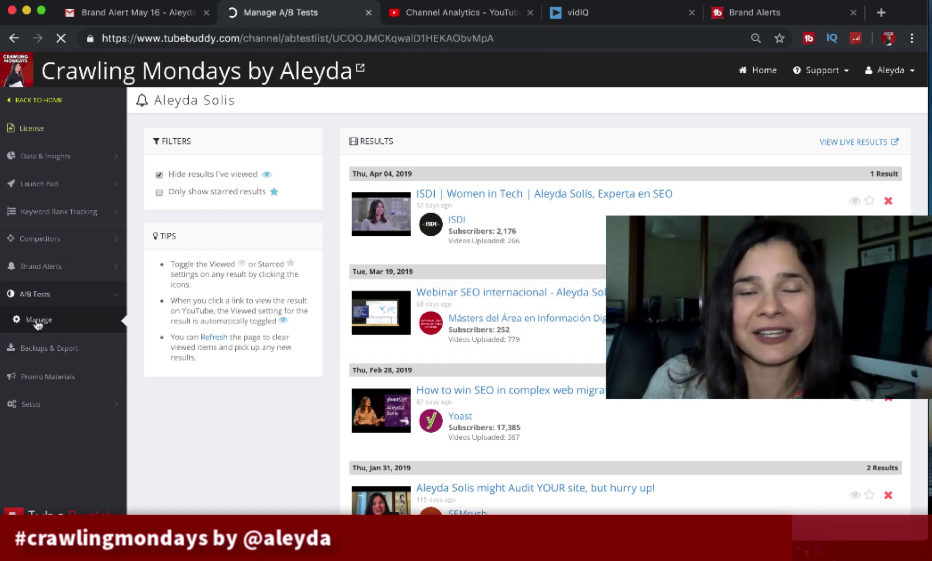